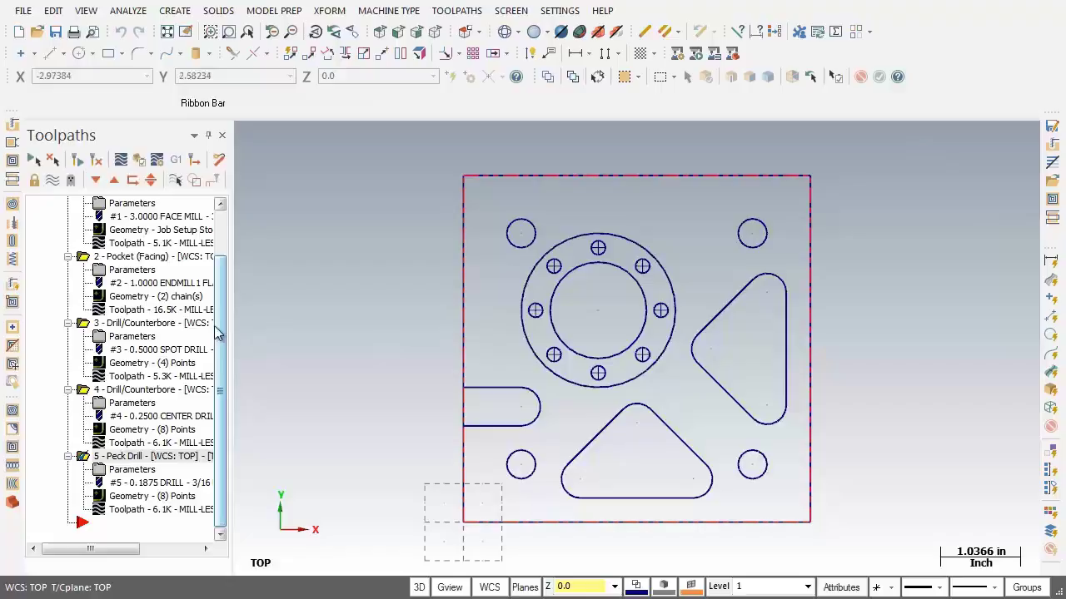
- Collapse the toolpath tree and expand Toolpath Group-1 to list its five operations
left_click_drag(220, 328, 217, 269)
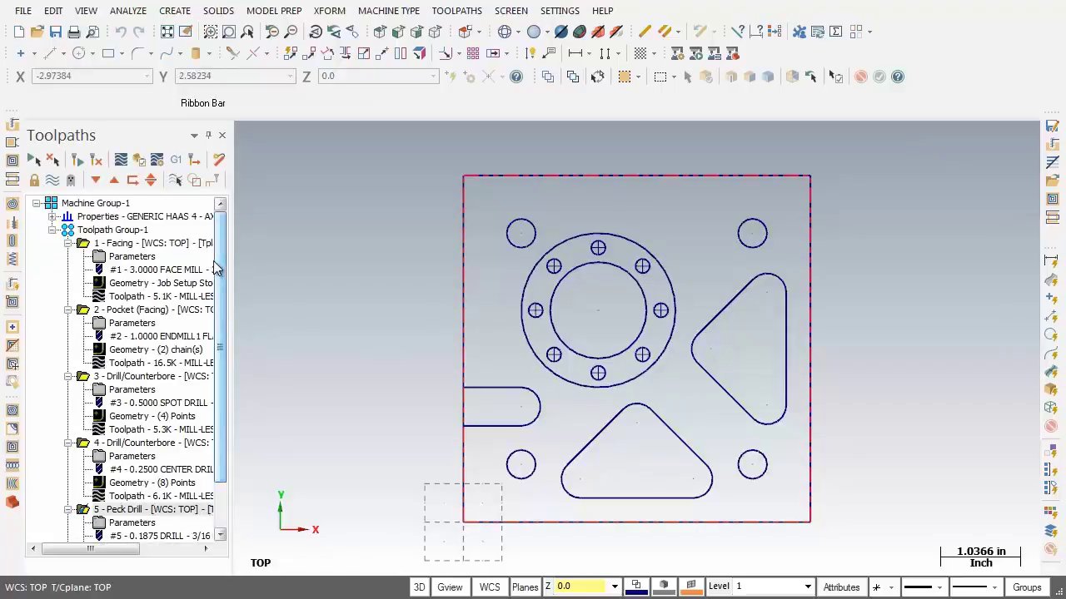
right_click(45, 275)
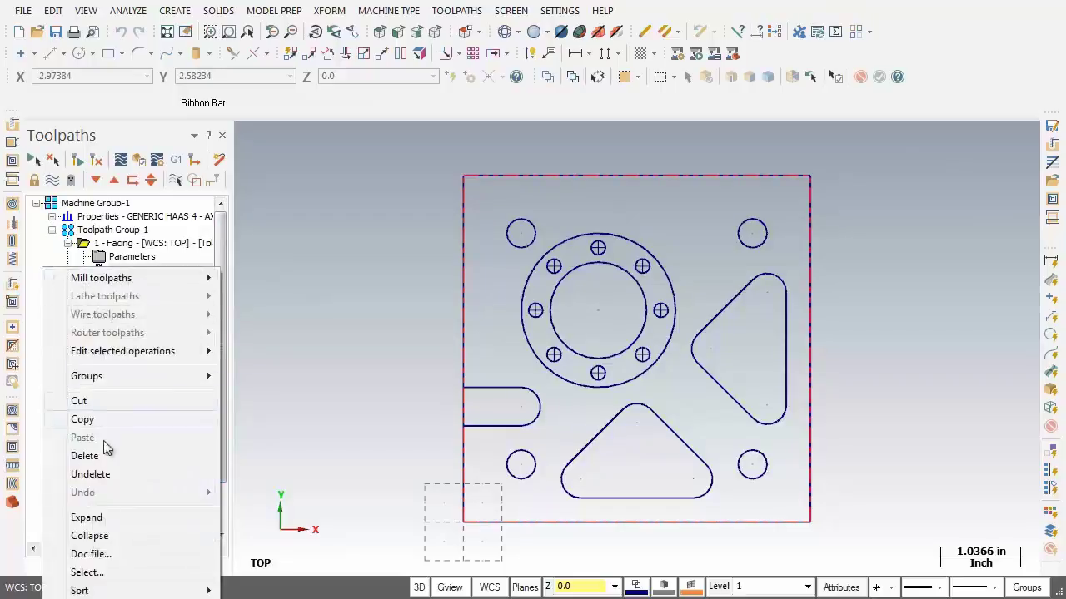
left_click(116, 540)
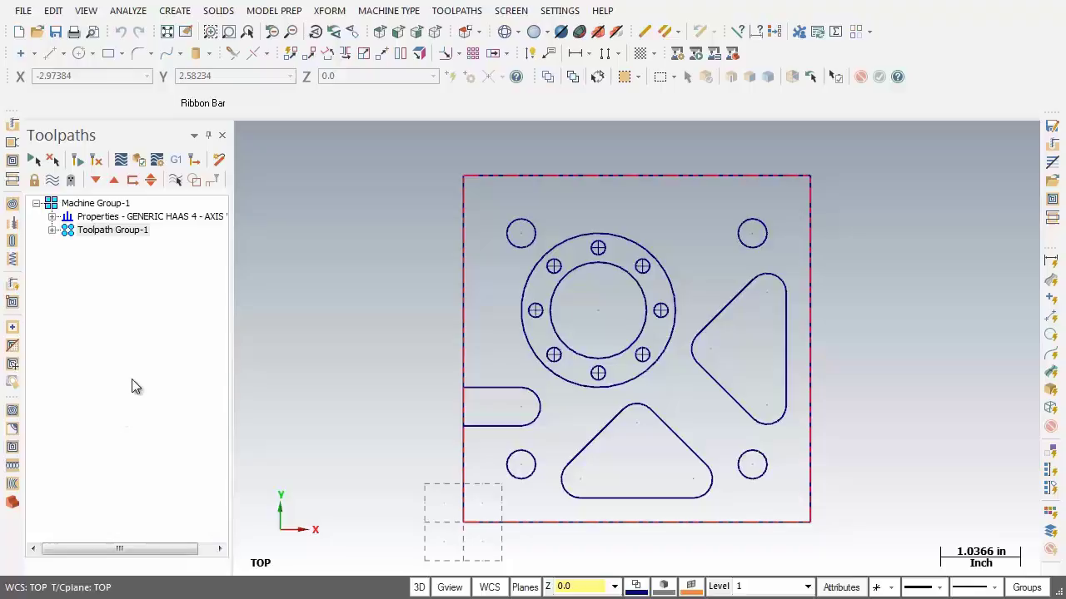
left_click(52, 230)
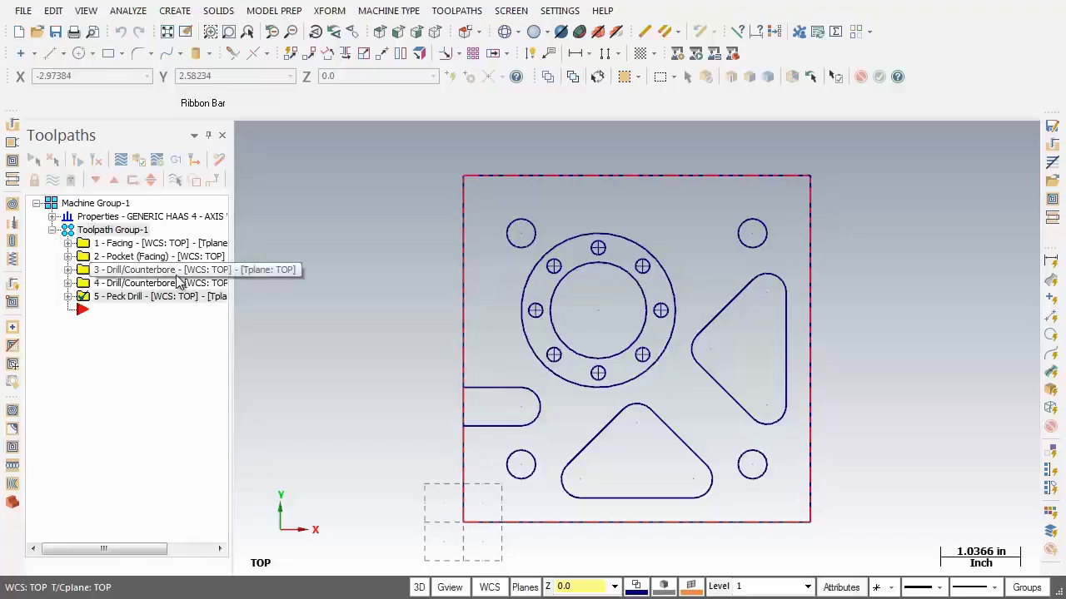
- Drag operation 3, the counterbore spot drill, to below operation 5
left_click(88, 273)
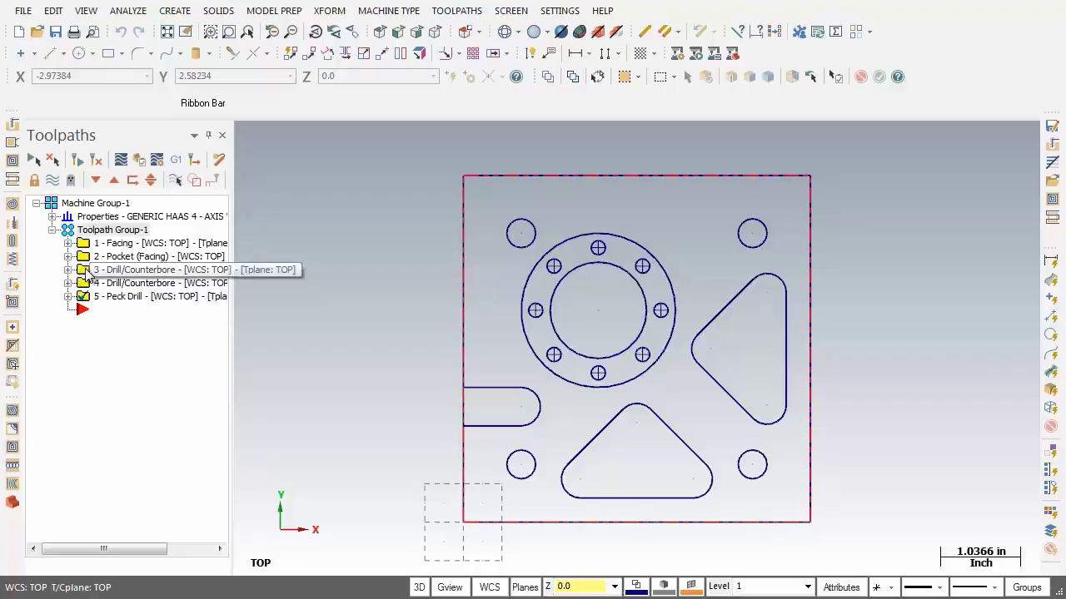
left_click(87, 296, "shift")
left_click_drag(86, 297, 83, 333)
right_click_drag(83, 333, 86, 333)
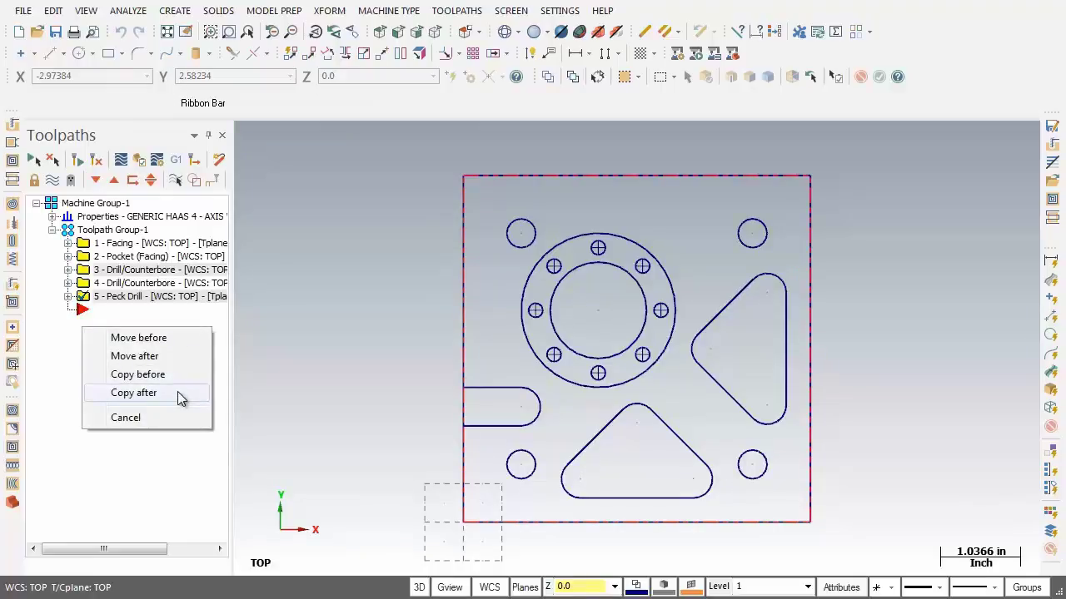
- Copy operation 3 after operation 5 as operation 6, move the insert point below it, and open its parameters
left_click(133, 393)
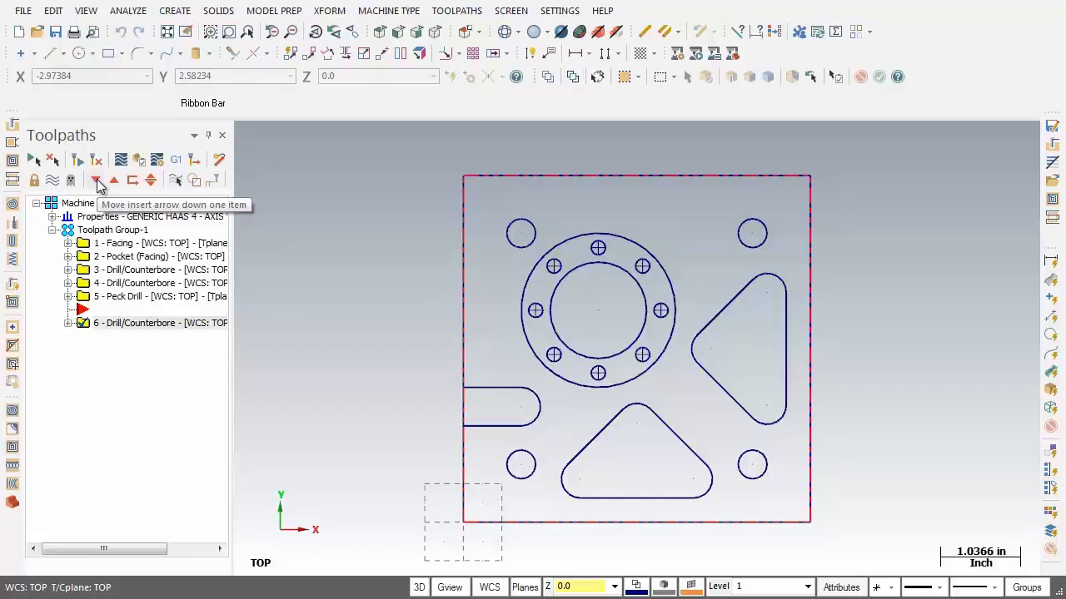
left_click(96, 182)
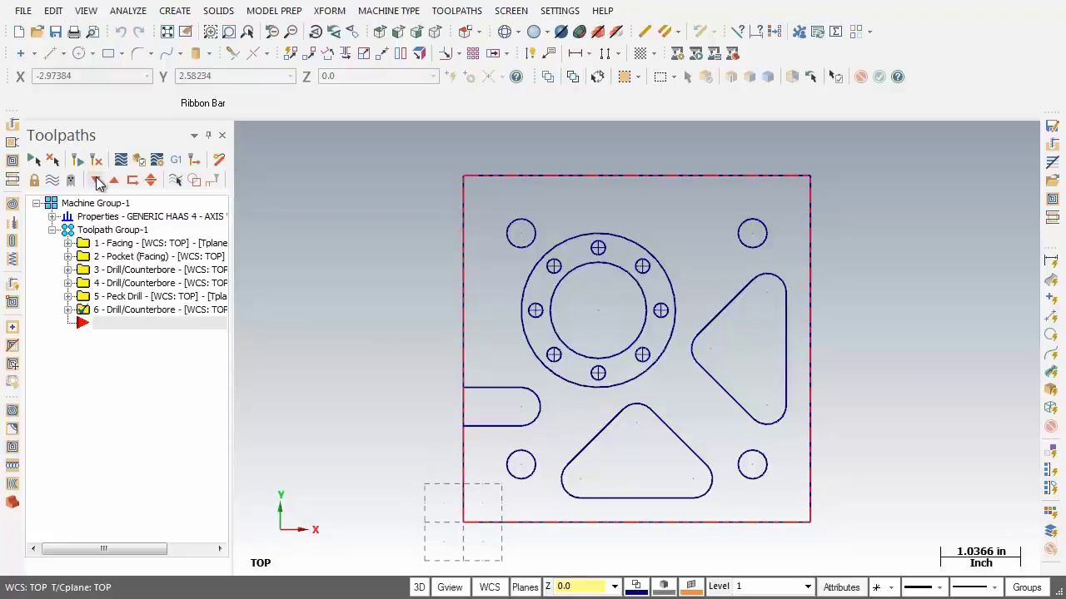
left_click(68, 311)
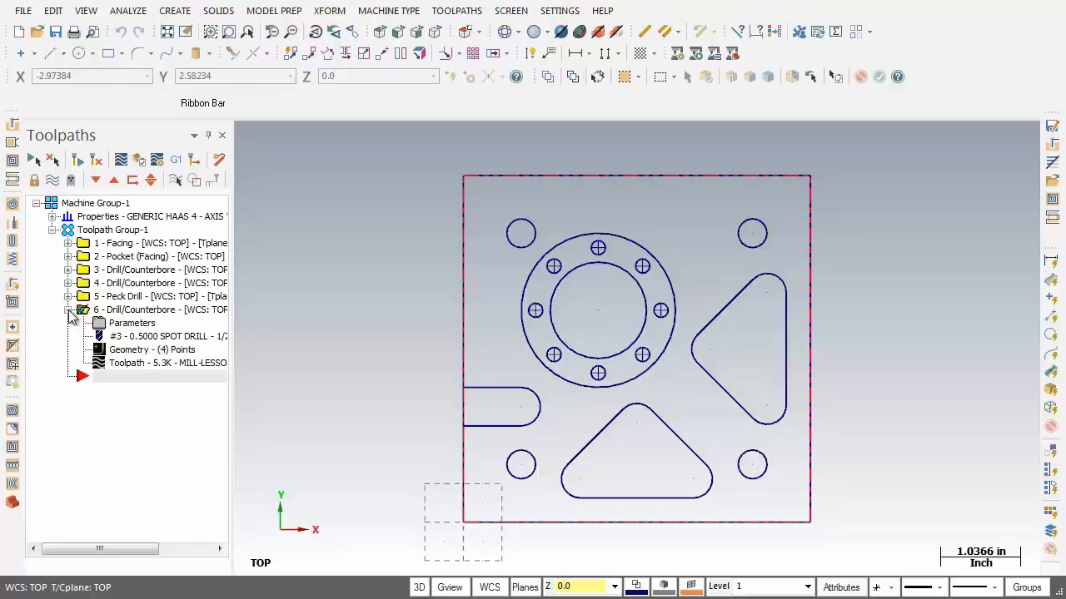
left_click(132, 326)
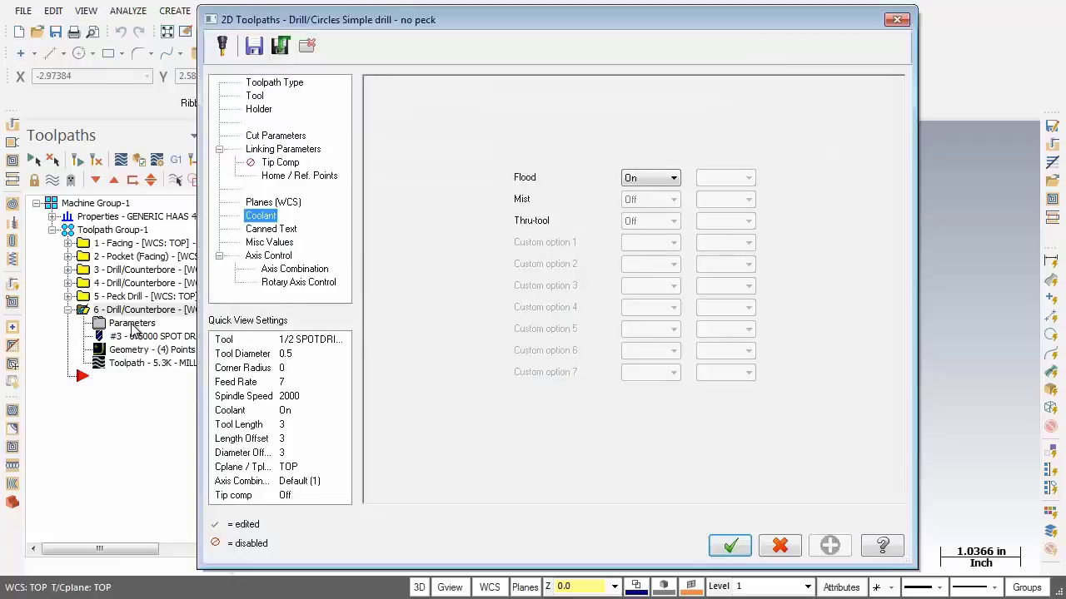
- Replace operation 6's tool with the 5/16 DRILL from the tool library
left_click(254, 97)
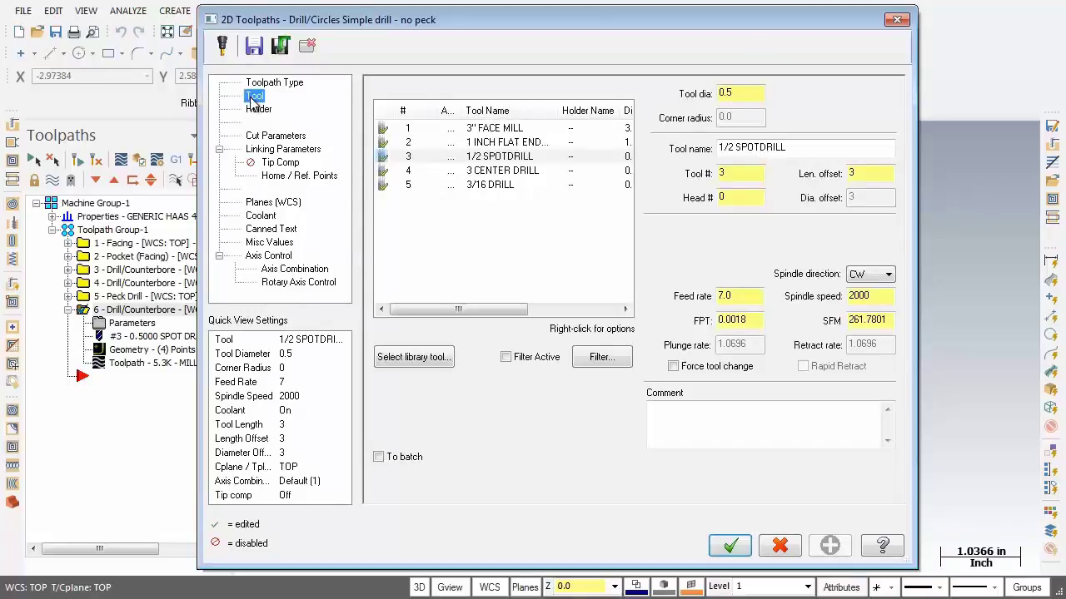
left_click(414, 358)
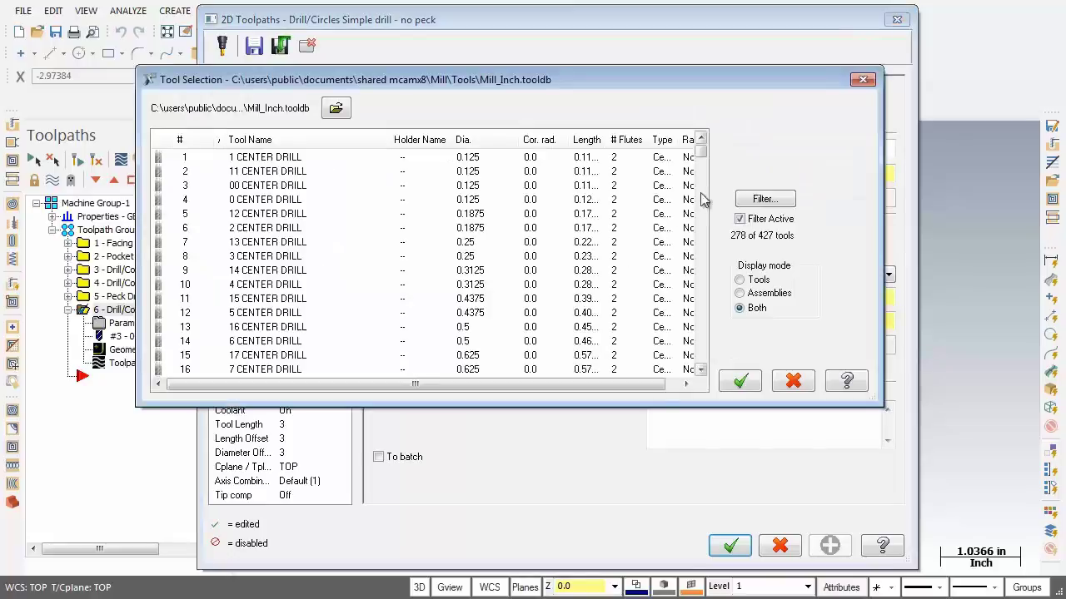
left_click_drag(700, 155, 702, 249)
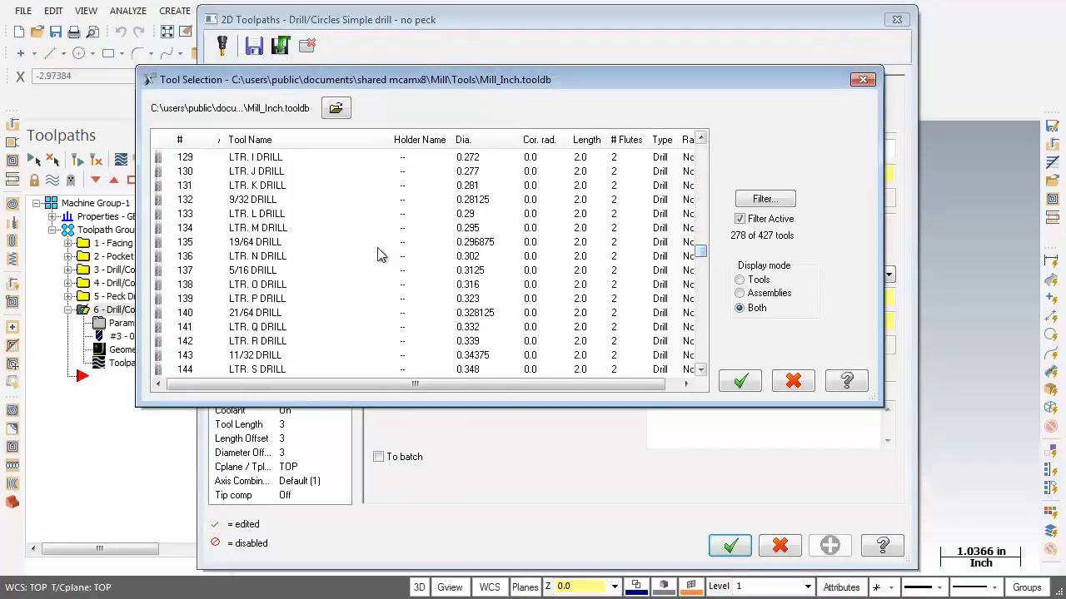
left_click(268, 270)
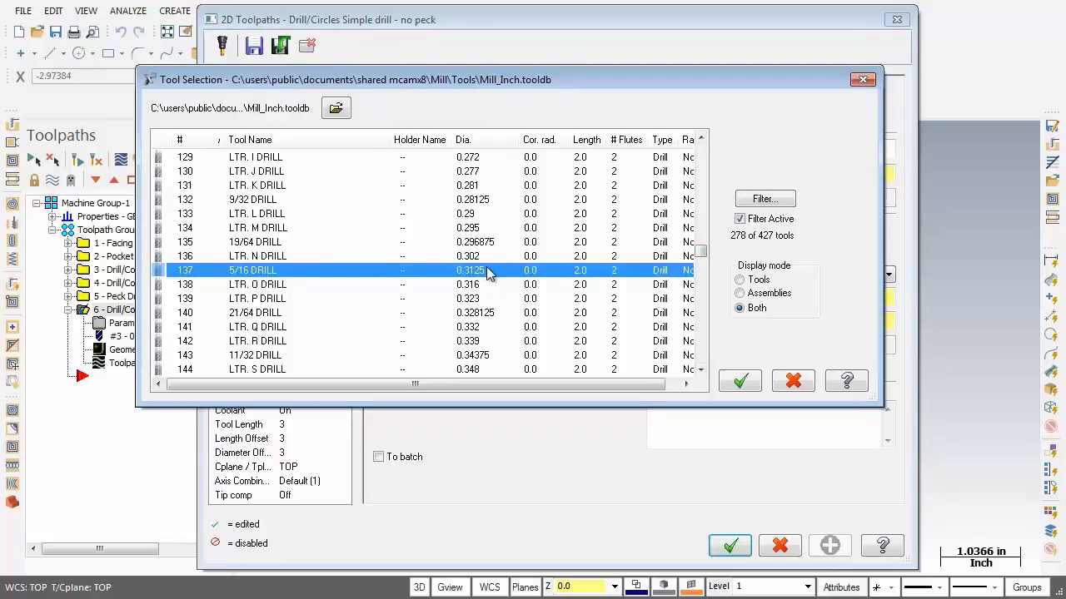
left_click(741, 381)
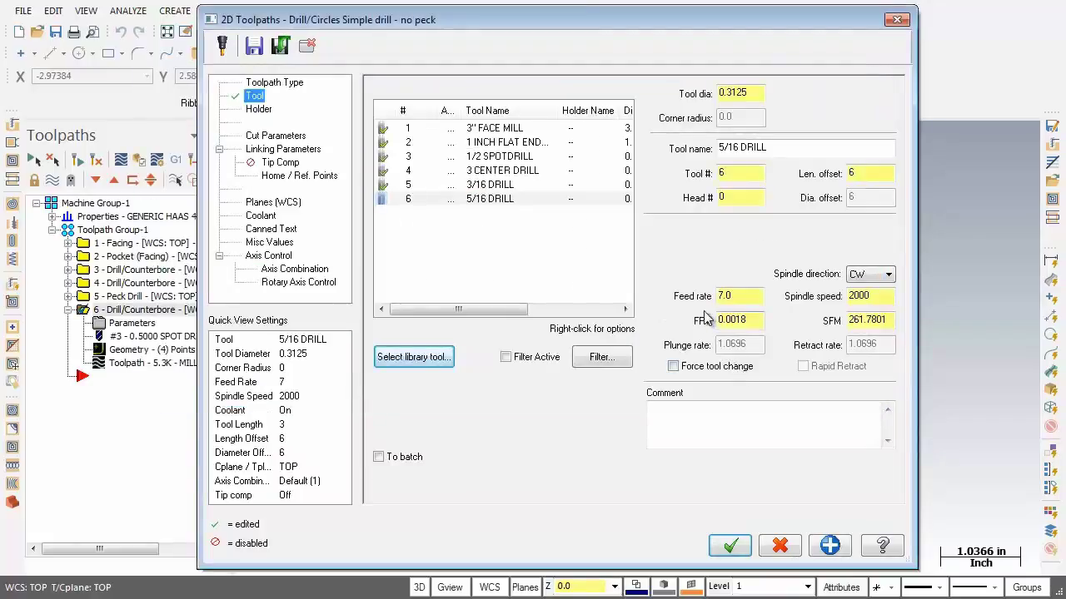
- Set the feed rate to 15 and the spindle speed to 4500
left_click_drag(737, 296, 645, 293)
type("15")
key("Return")
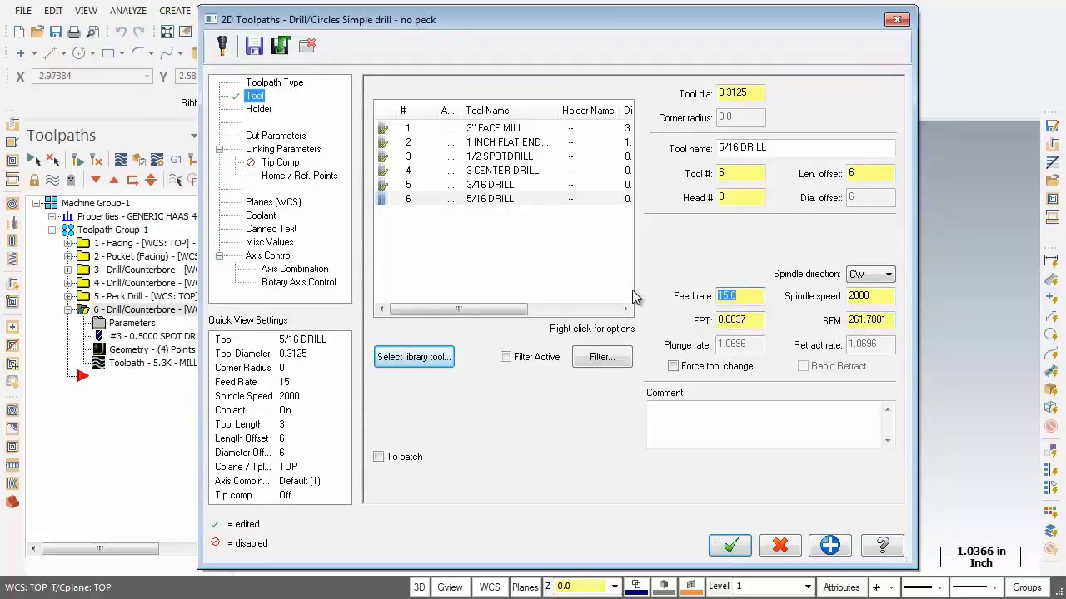
left_click_drag(874, 297, 804, 299)
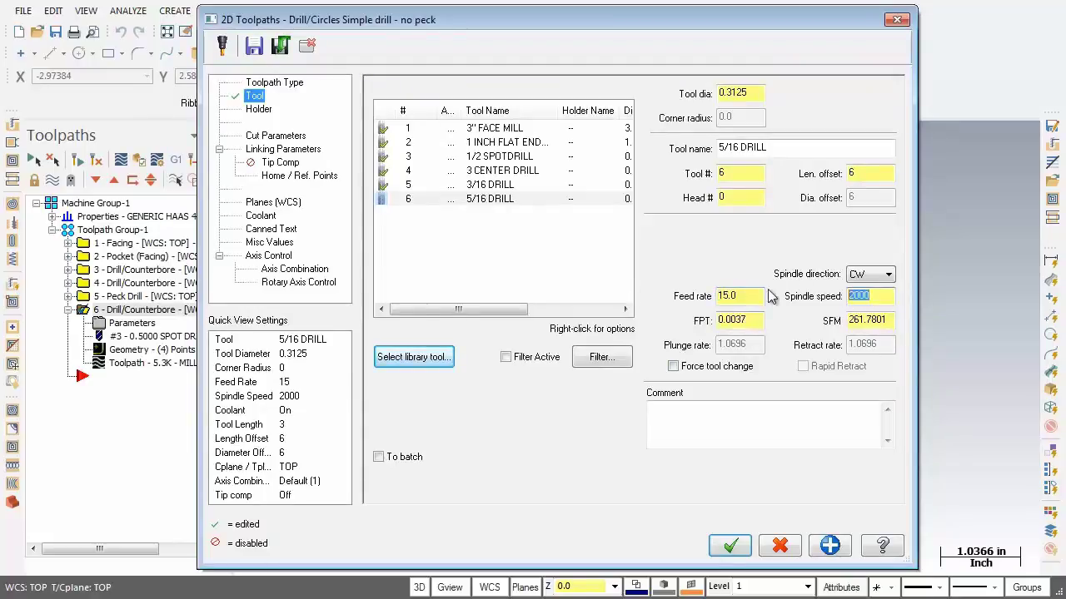
type("4500")
key("Return")
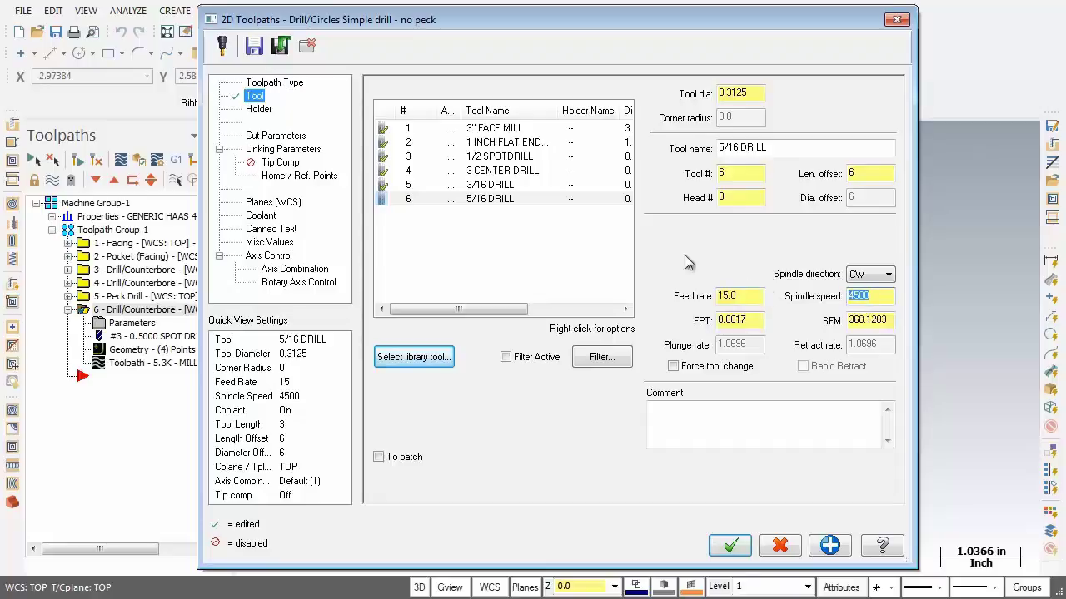
left_click(298, 140)
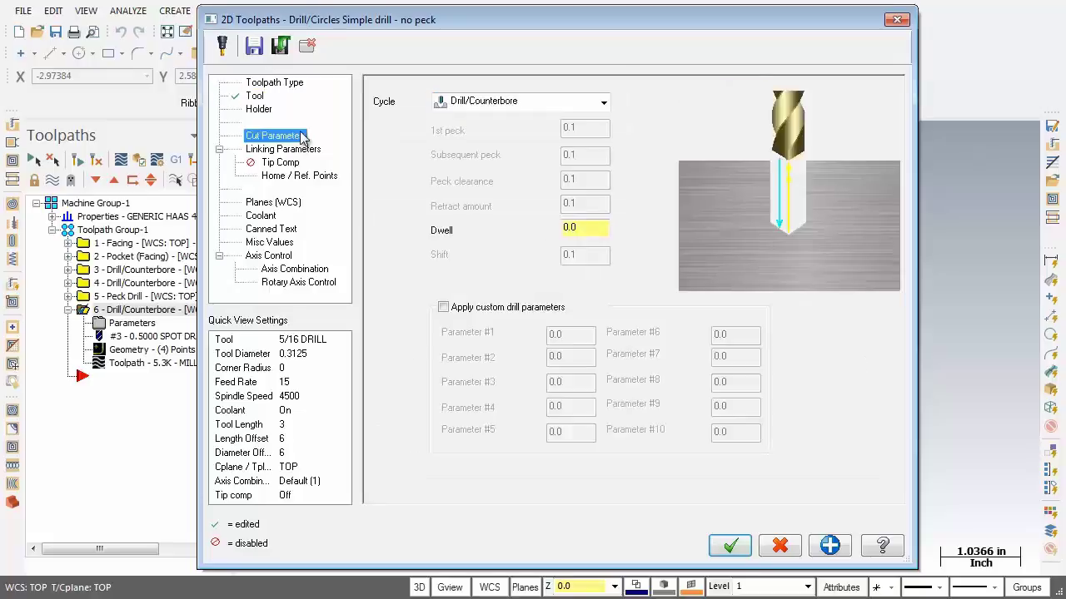
- Change operation 6's drilling cycle to Peck Drill with a 0.3 peck depth
left_click(604, 101)
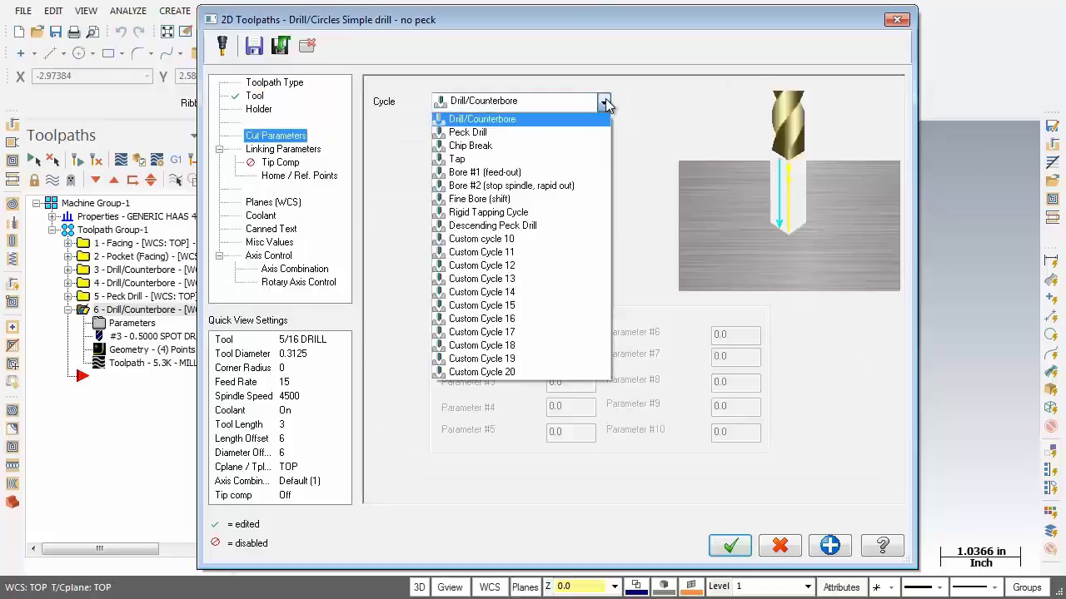
left_click(500, 133)
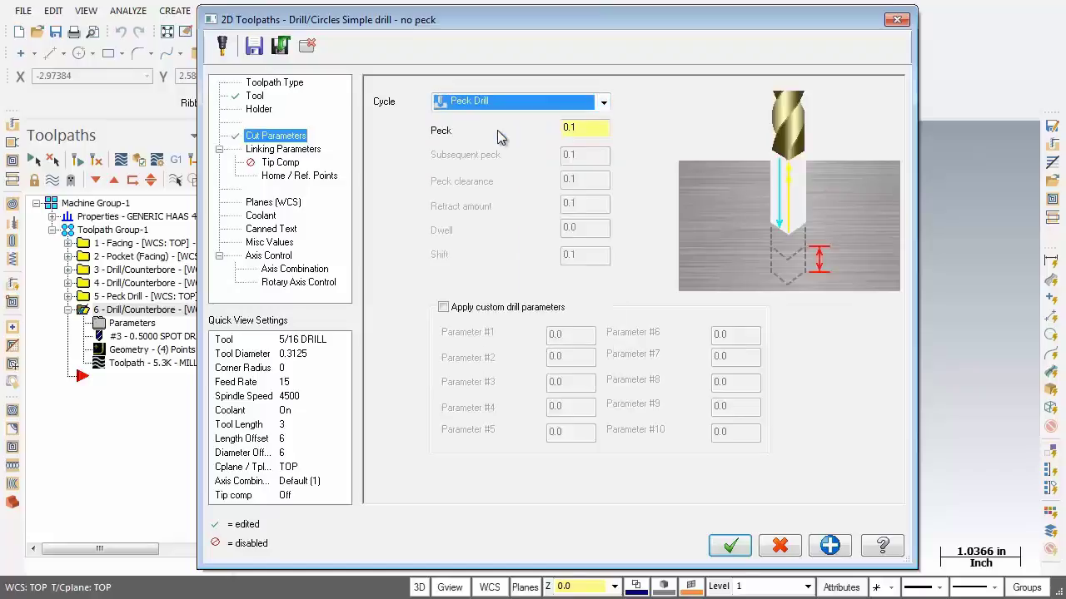
left_click(600, 127)
key("BackSpace")
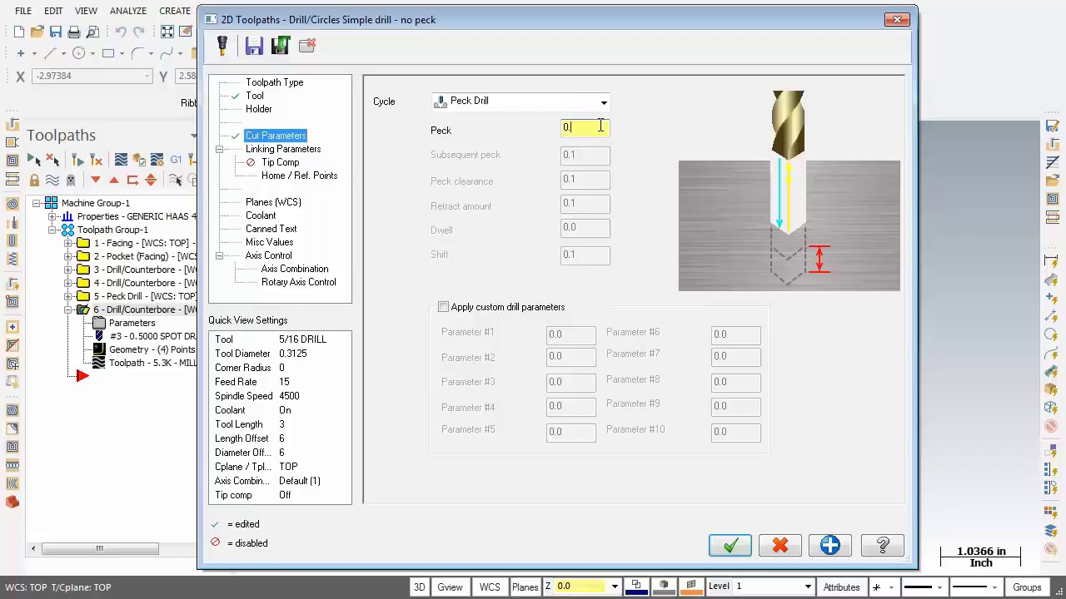
type("3")
left_click(300, 150)
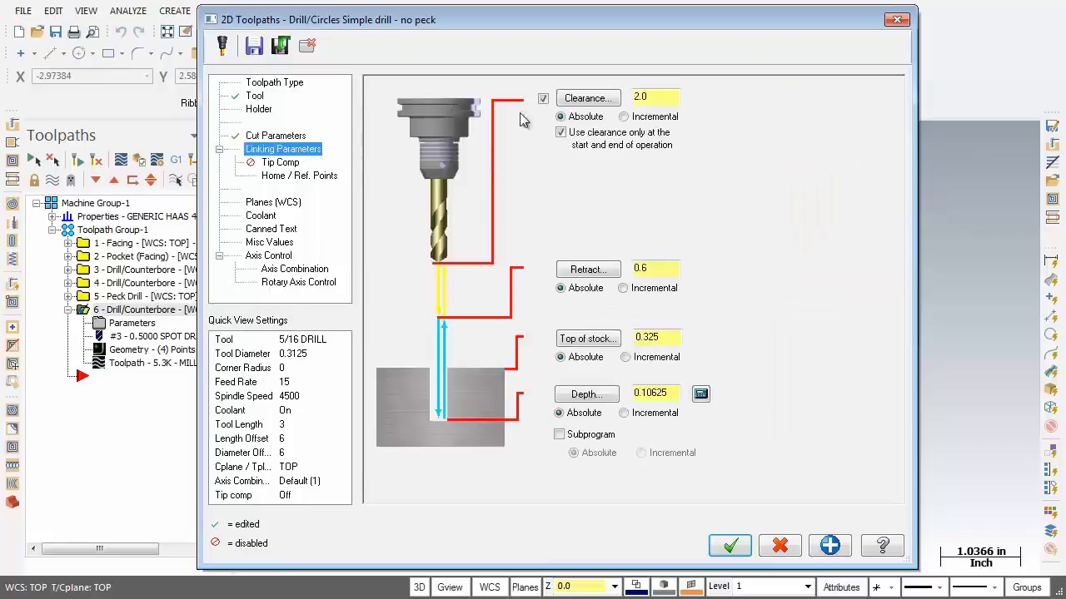
- Keep clearance 2.0, retract 0.6 and top of stock 0.325, and set the depth to 0.0
double_click(649, 98)
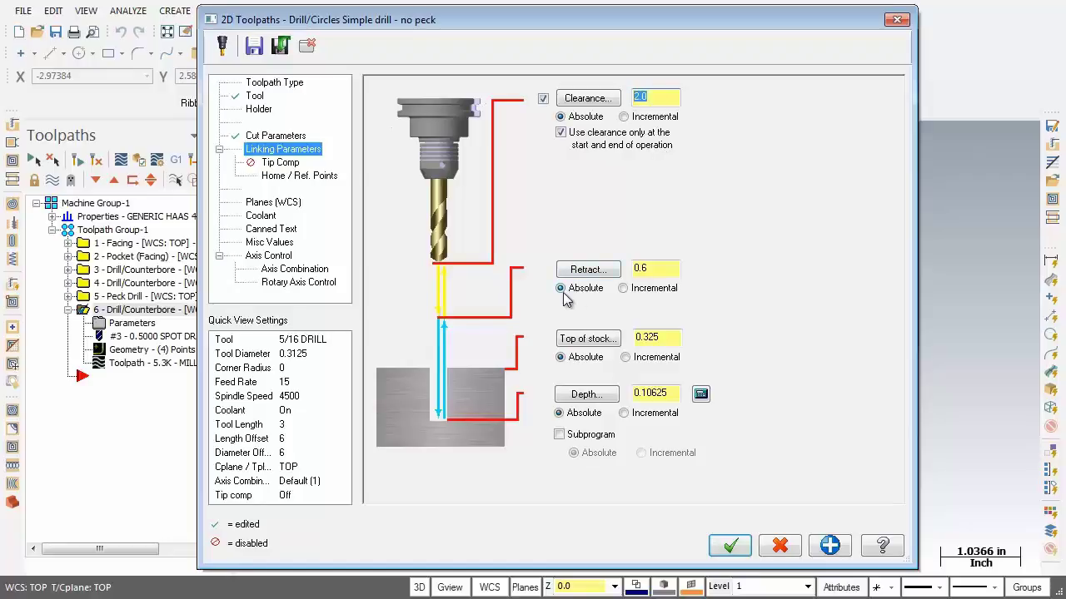
left_click(654, 268)
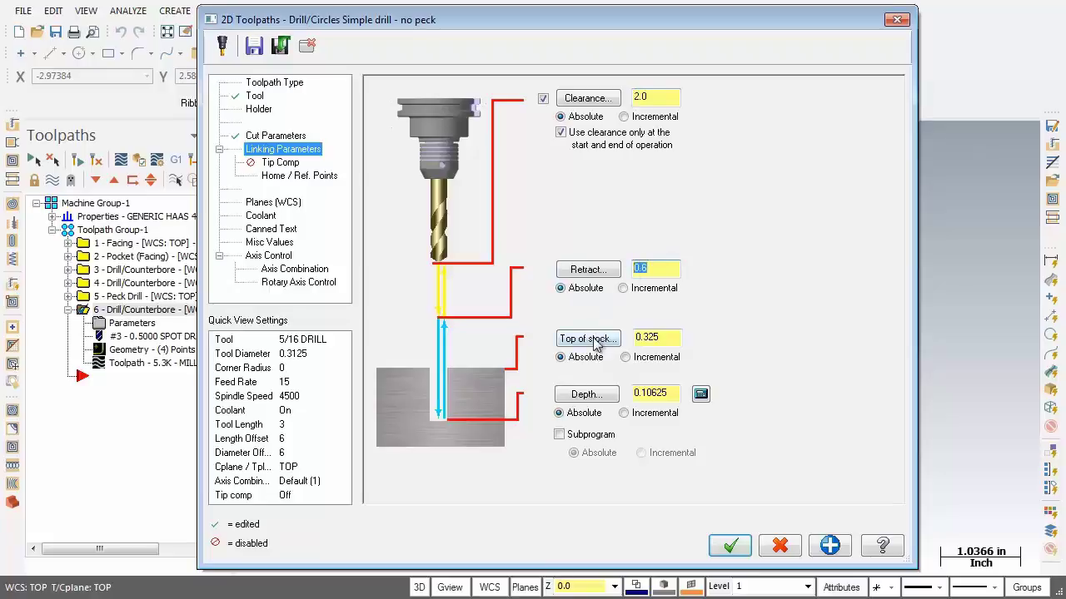
left_click(671, 337)
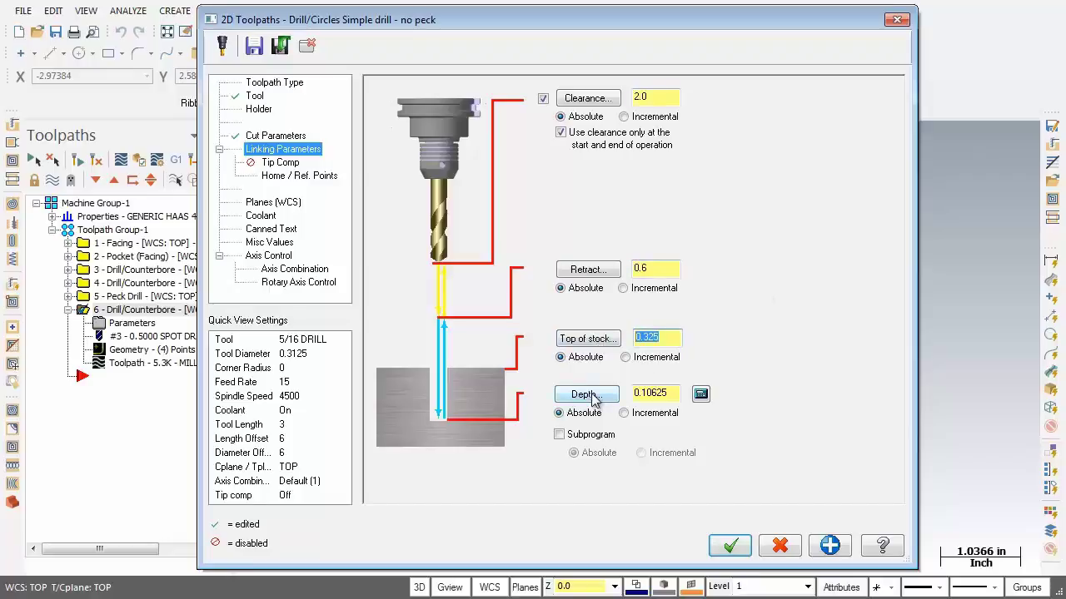
double_click(666, 393)
type("0")
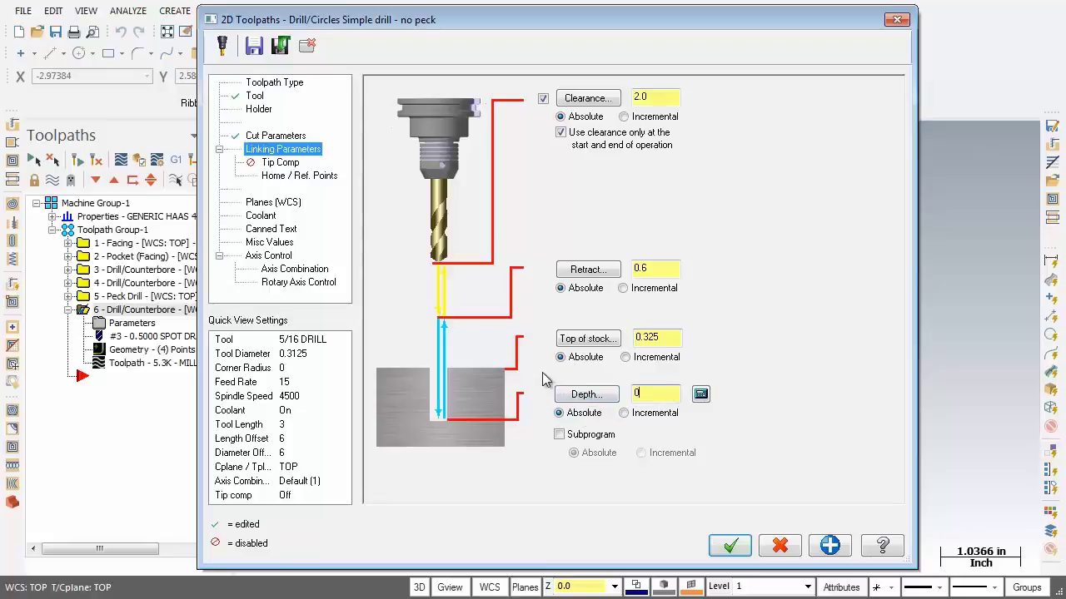
key("Return")
- Turn on tip compensation with a breakthrough amount of 0.1
left_click(278, 163)
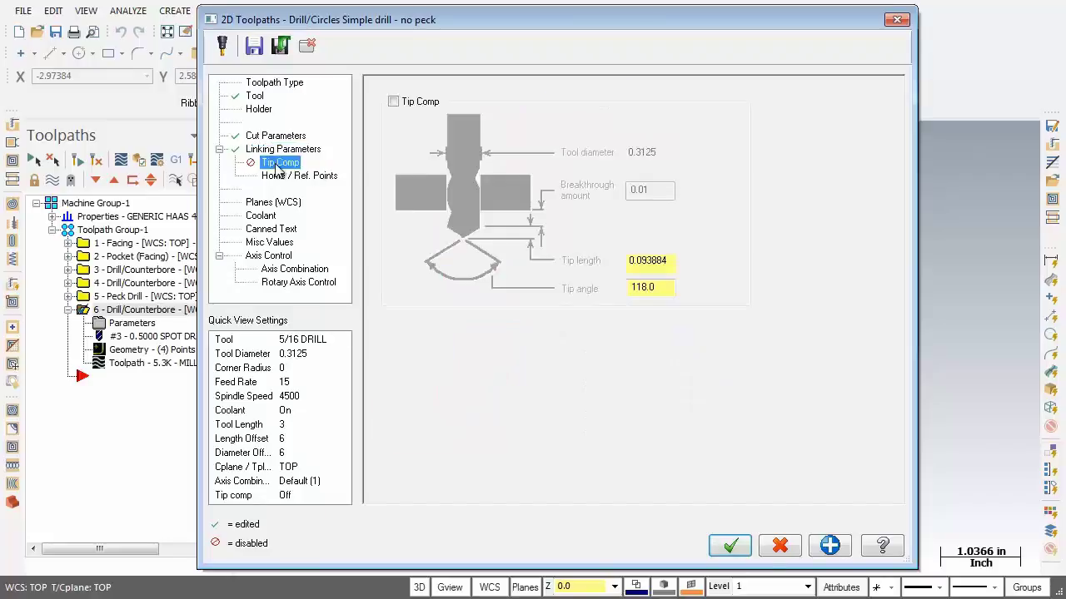
left_click(394, 107)
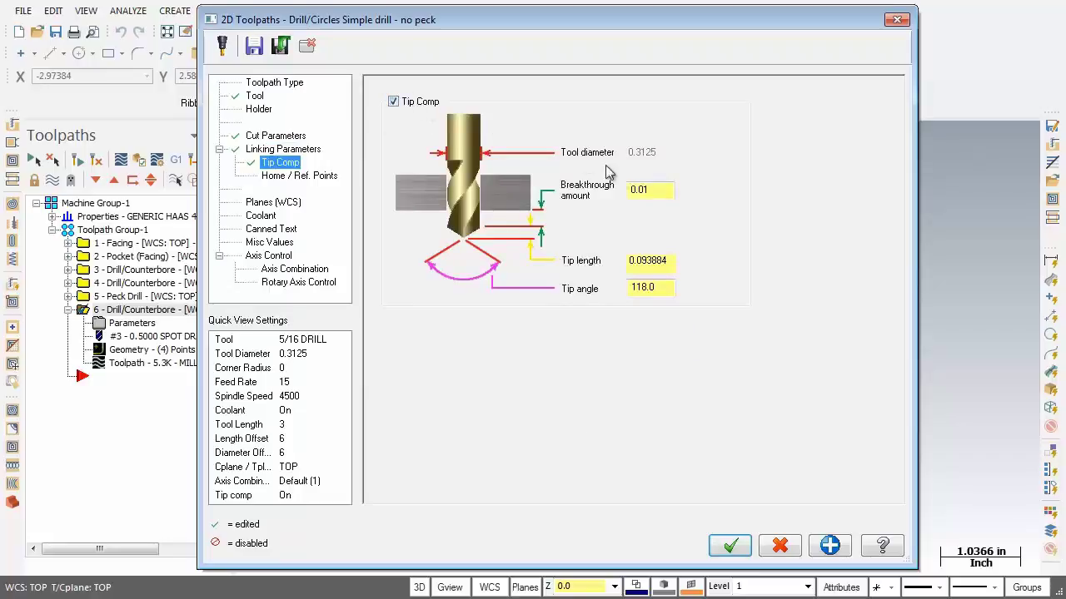
left_click(656, 191)
key("BackSpace")
key("Return")
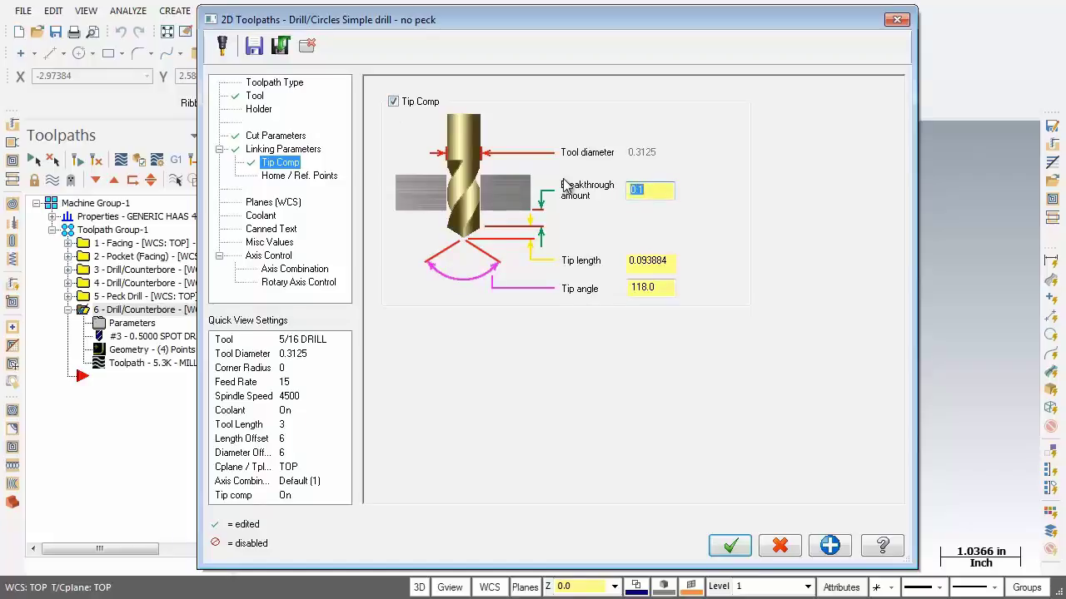
- Confirm flood coolant is set to On
left_click(275, 216)
left_click(645, 180)
left_click(673, 178)
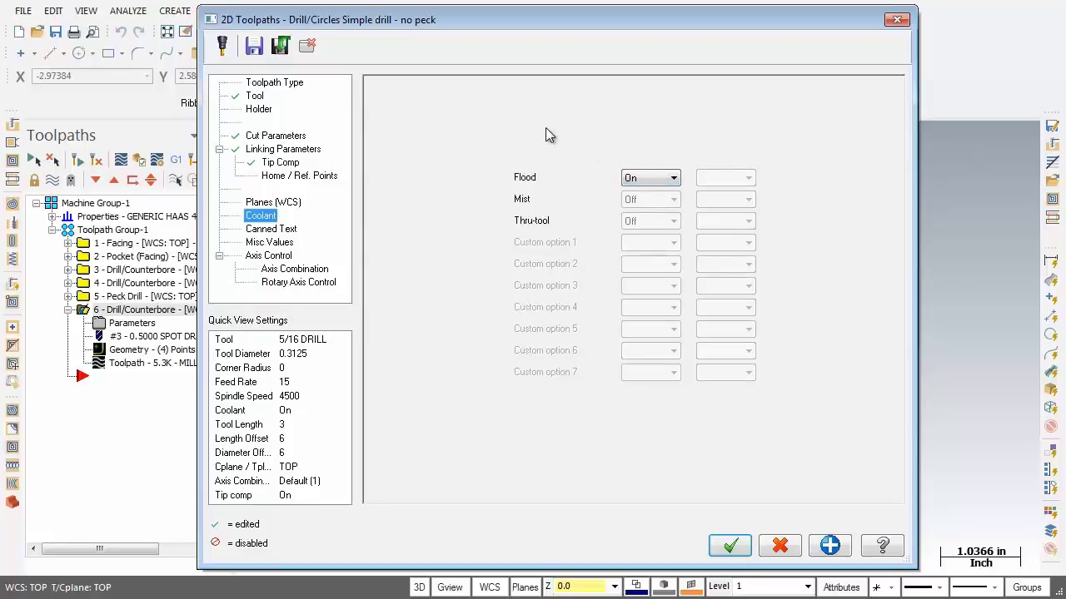
- Accept operation 6's settings and regenerate its peck drill toolpath on the four holes
left_click(729, 547)
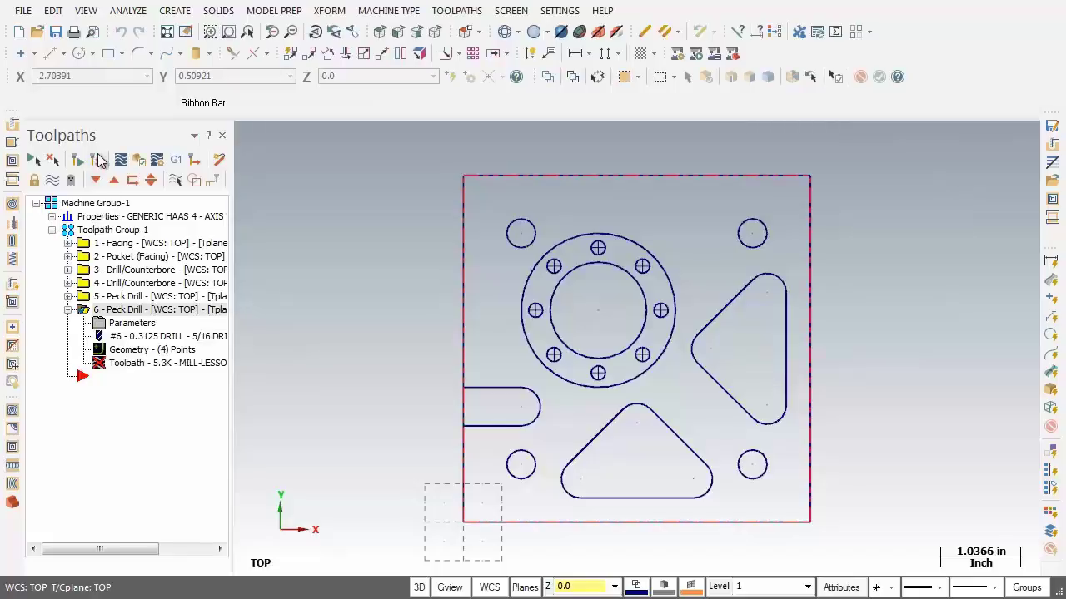
left_click(98, 161)
- Copy operation 6 after itself as operation 7, move the insert point below it, and collapse operation 6
right_click_drag(82, 313, 73, 400)
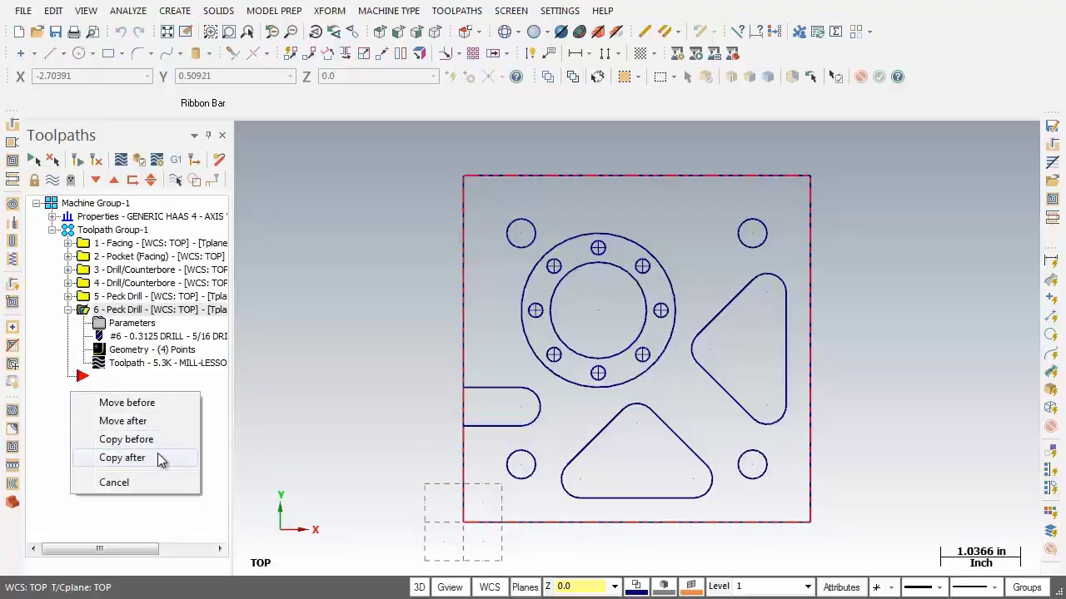
left_click(122, 458)
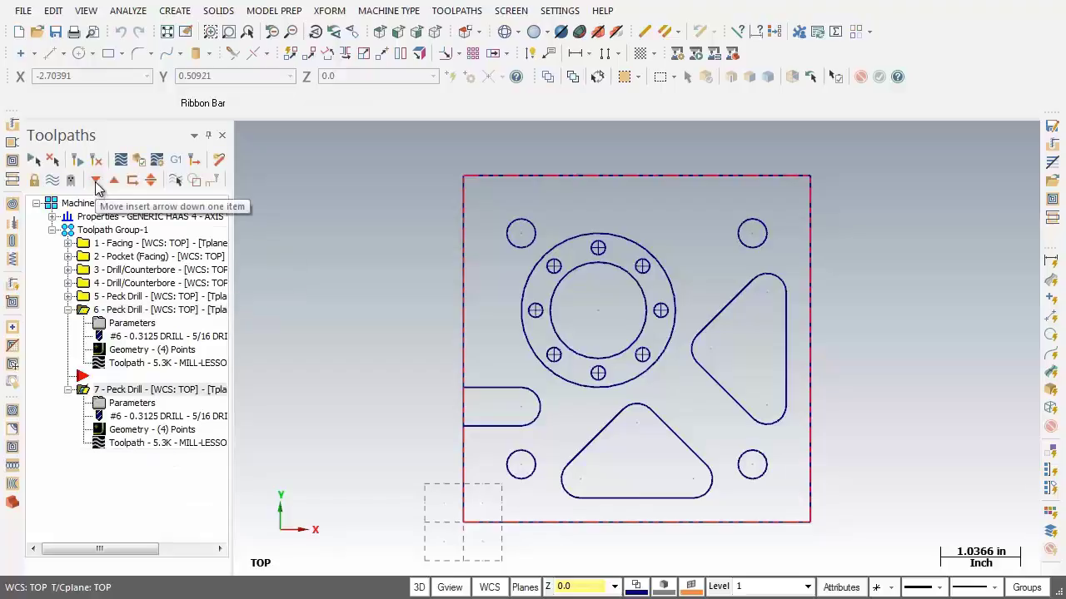
left_click(96, 181)
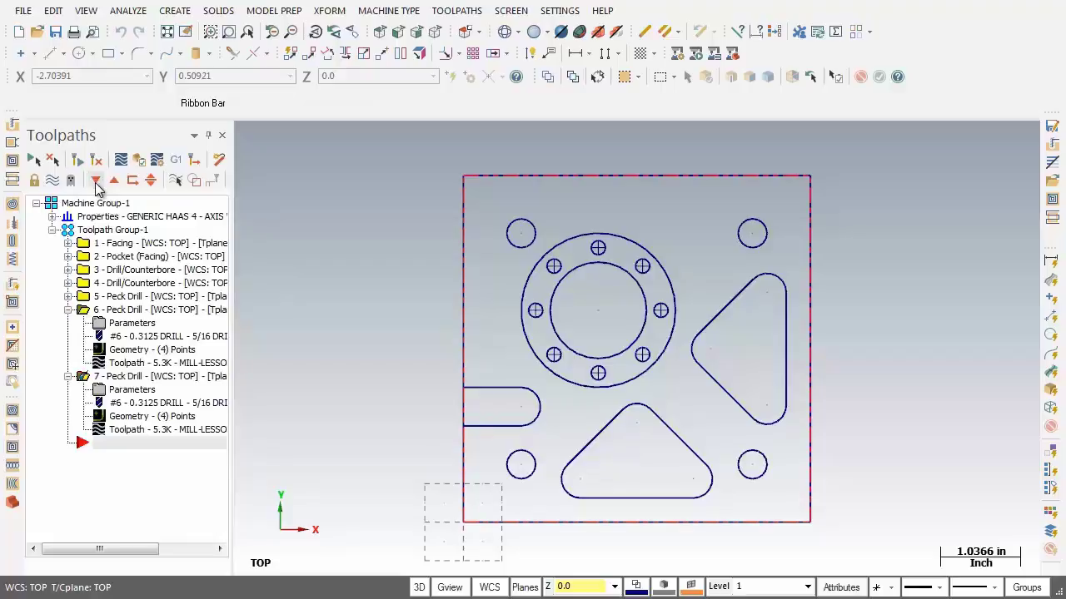
left_click(69, 311)
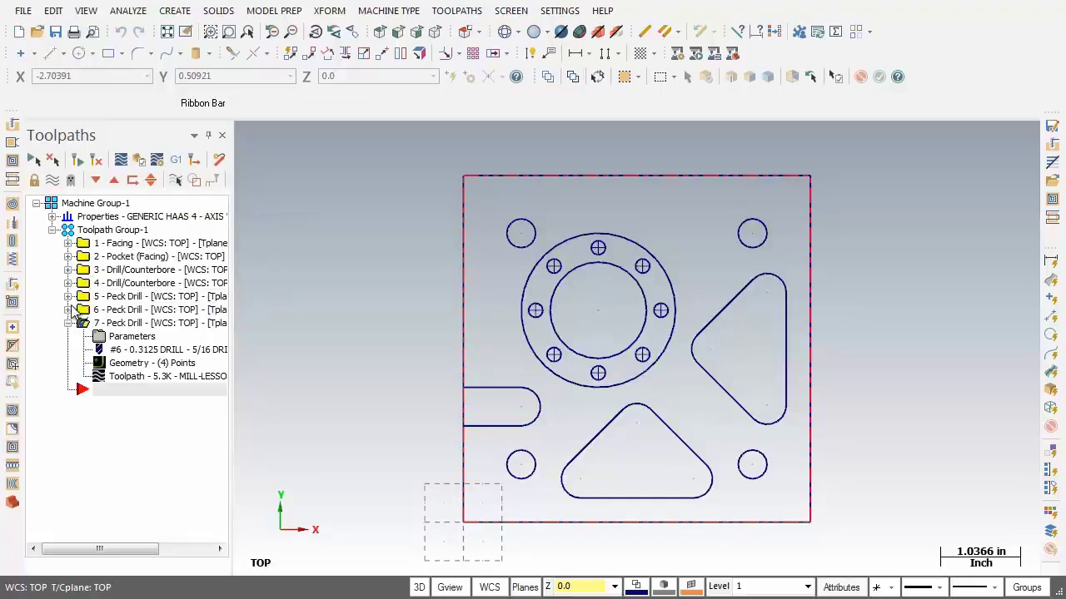
- Bring up the Mill_Inch.tooldb tool library from operation 7's Tool page
left_click(127, 344)
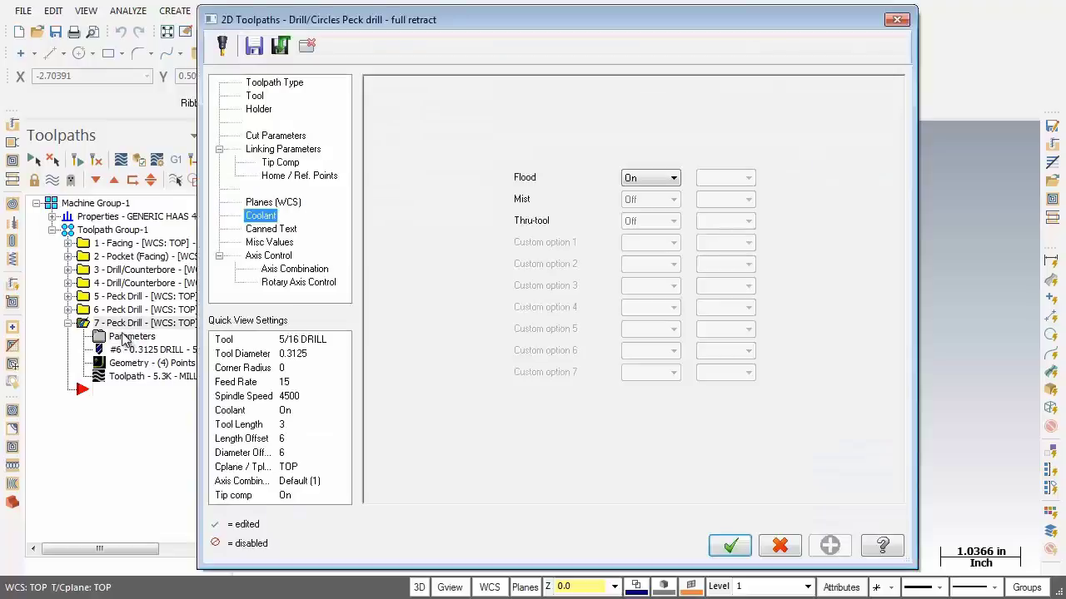
left_click(255, 97)
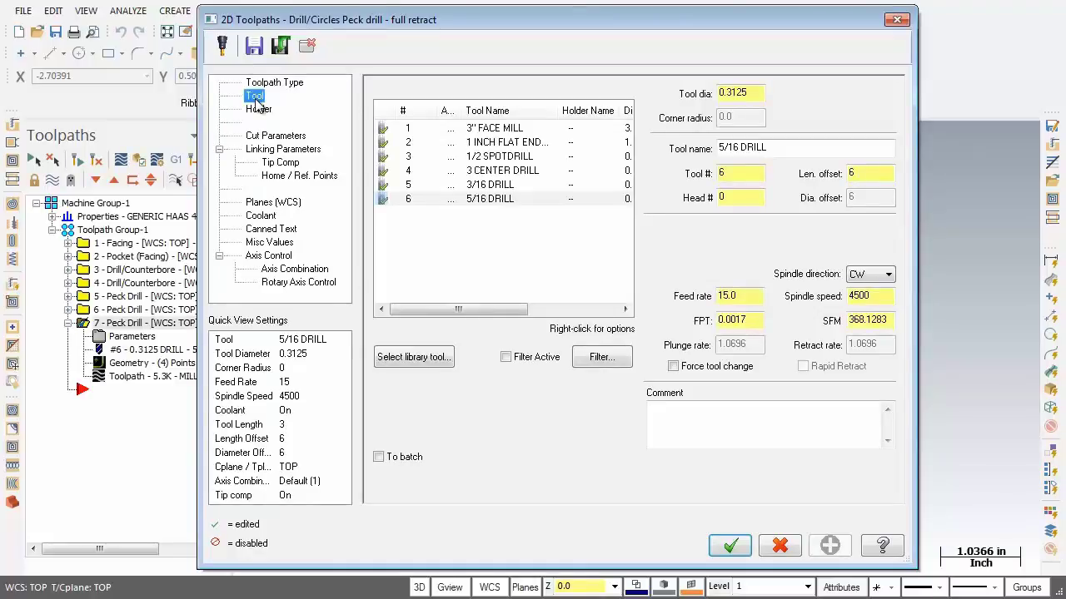
left_click(412, 361)
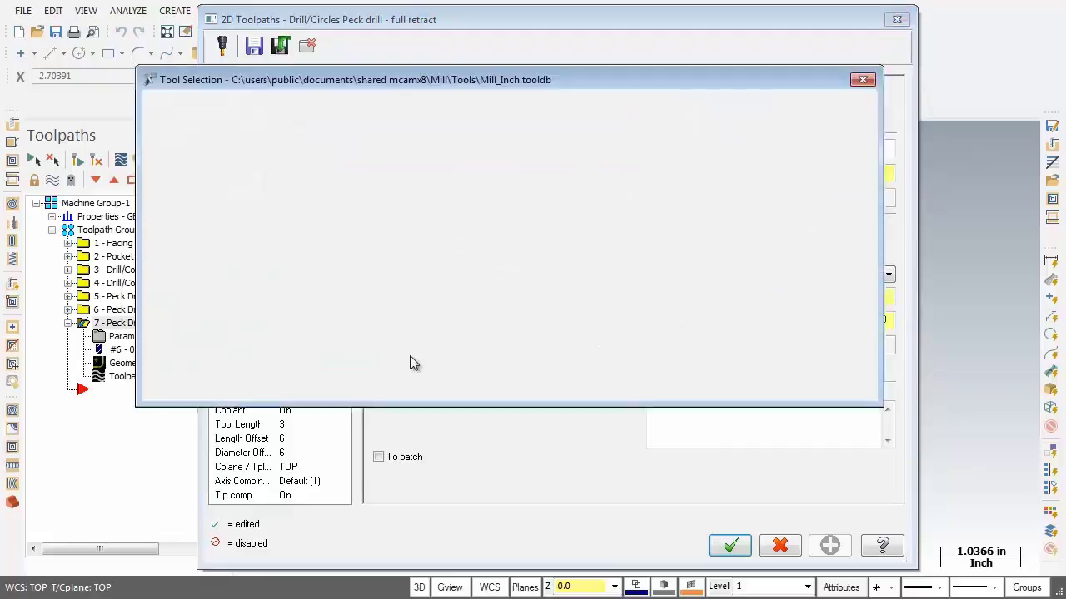
- Choose the 224 3/8-16 TAPRH tap as operation 7's tool
left_click_drag(701, 156, 706, 321)
left_click(237, 258)
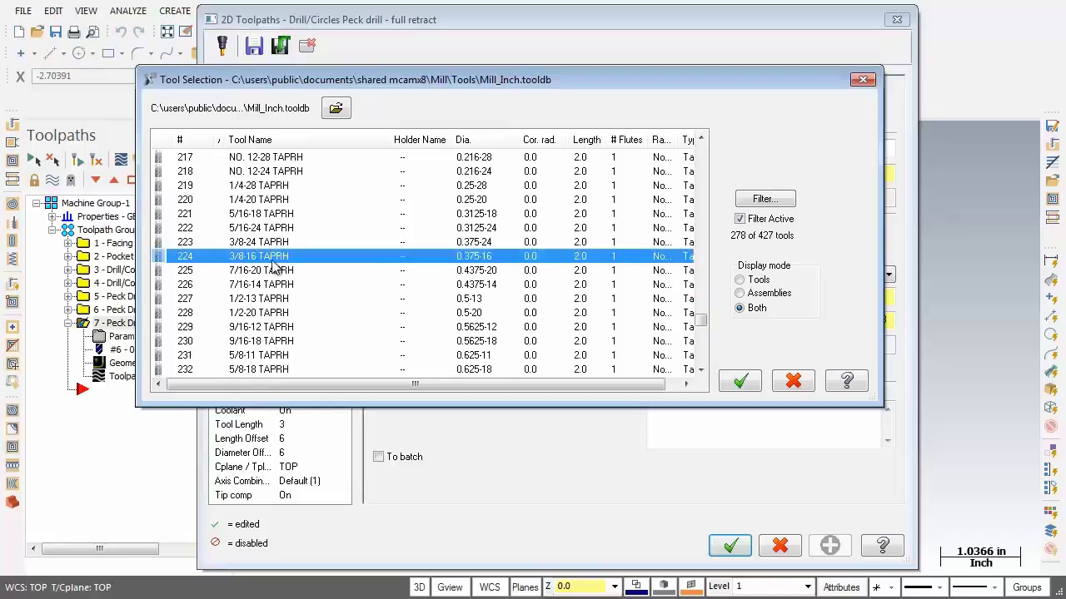
left_click(737, 382)
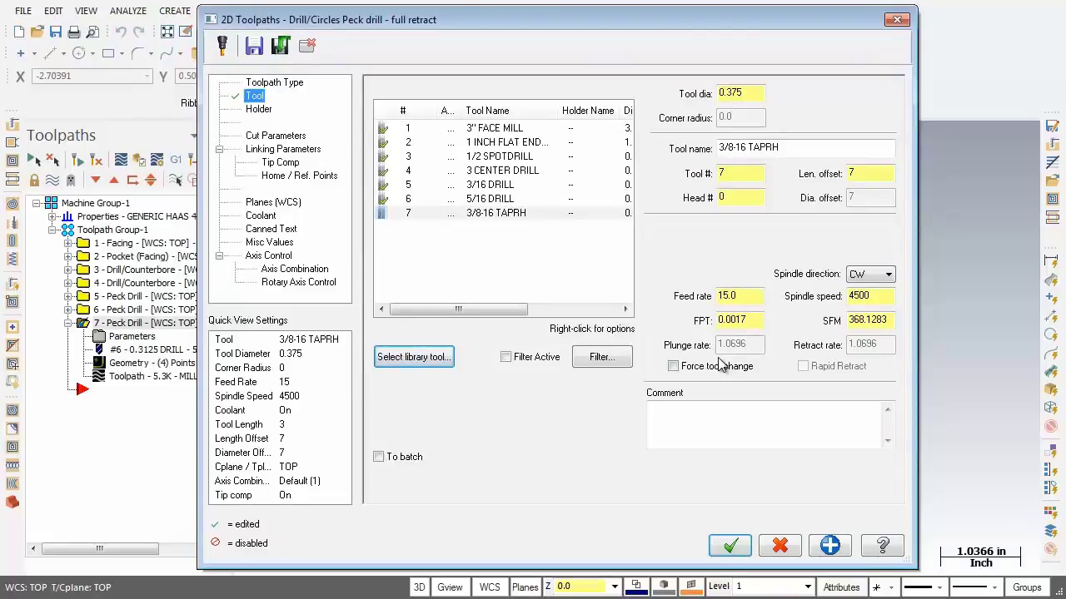
- Set the tap's spindle speed to 713, recalculating the feed rate to 44.5625
left_click_drag(890, 297, 777, 298)
type("713")
key("Return")
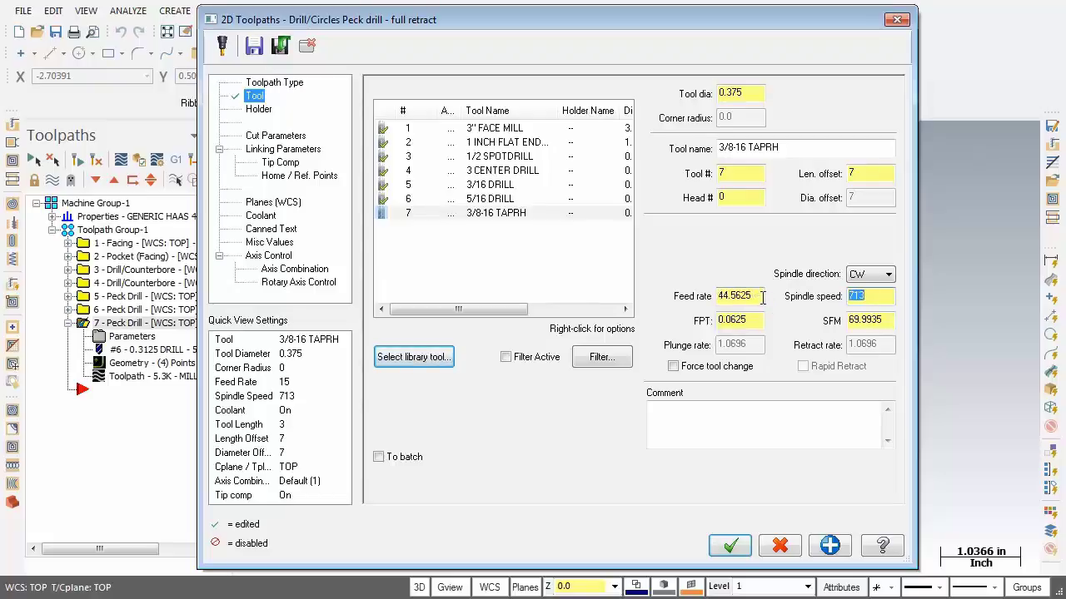
left_click_drag(760, 298, 706, 298)
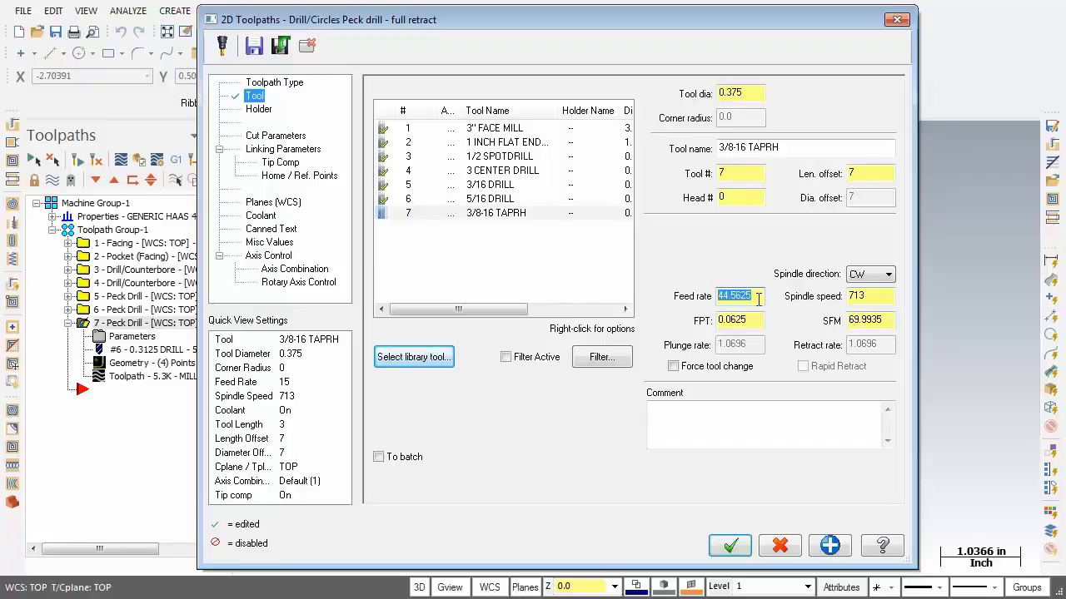
double_click(874, 297)
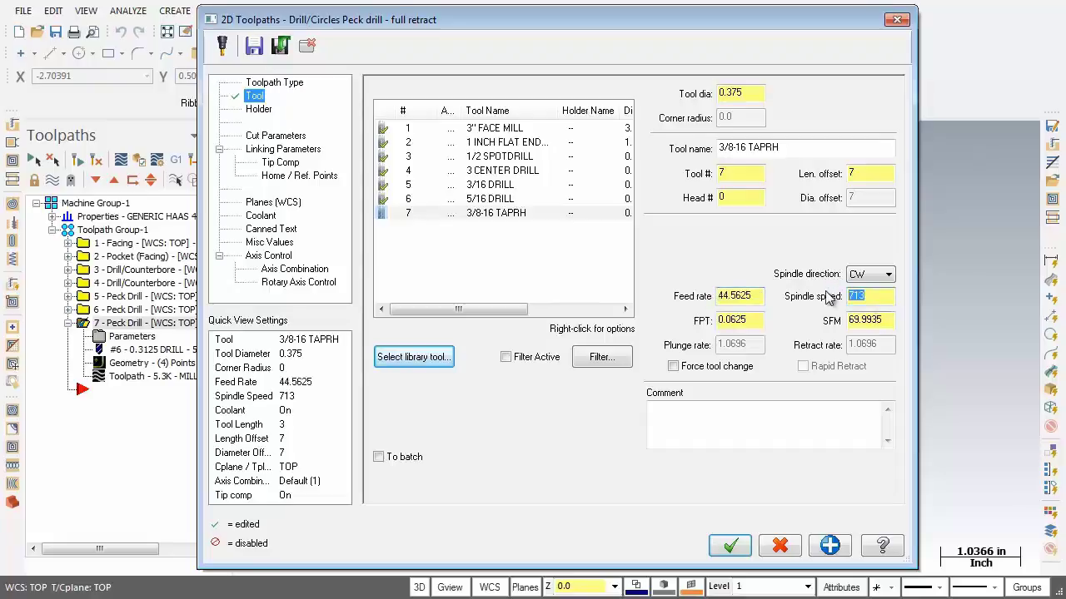
left_click(291, 136)
- Change operation 7's drilling cycle from Peck Drill to Tap
left_click(603, 102)
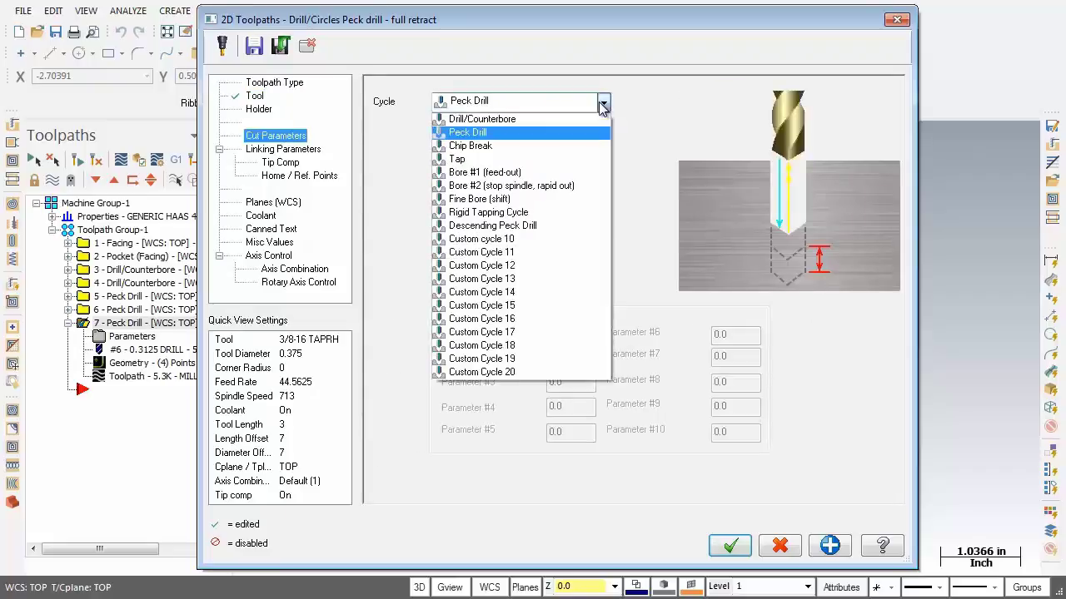
left_click(509, 160)
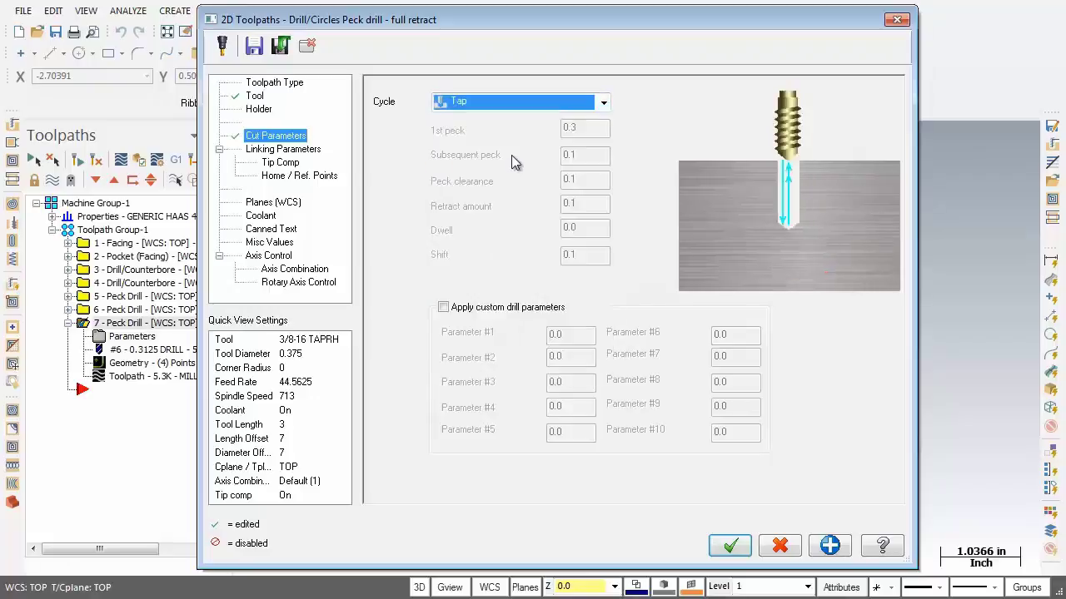
left_click(280, 151)
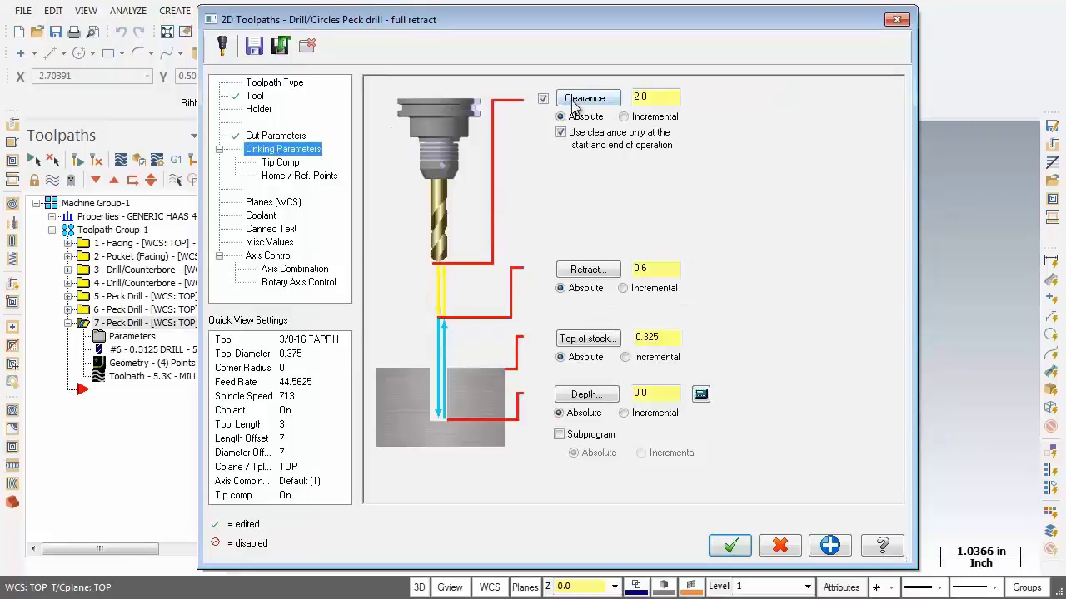
- Keep clearance 2.0, retract 0.6 and top of stock 0.325, and set the depth to -0.2
double_click(642, 99)
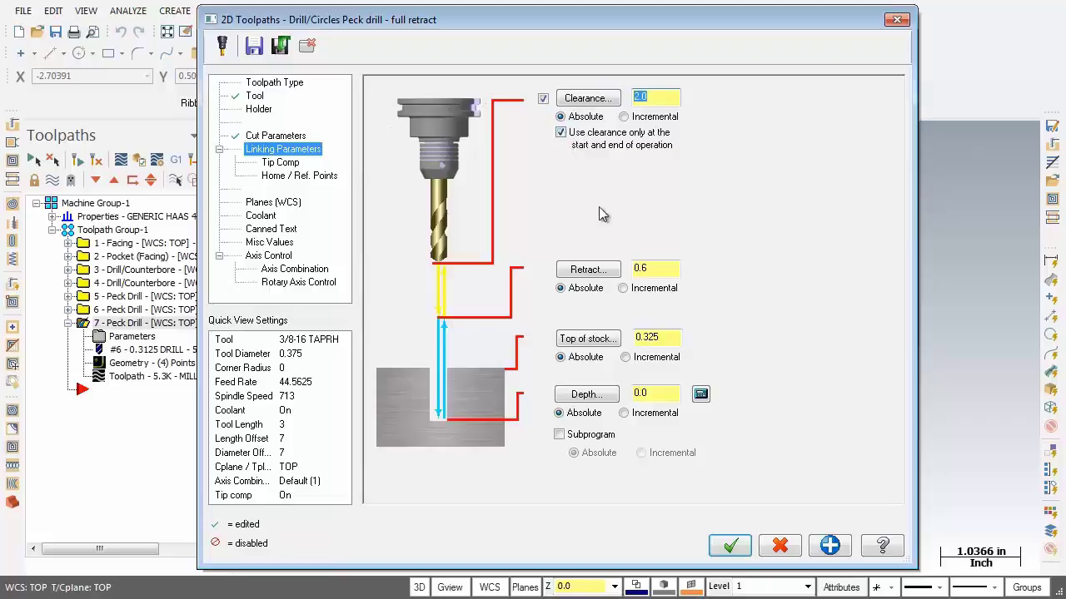
left_click(659, 269)
double_click(659, 269)
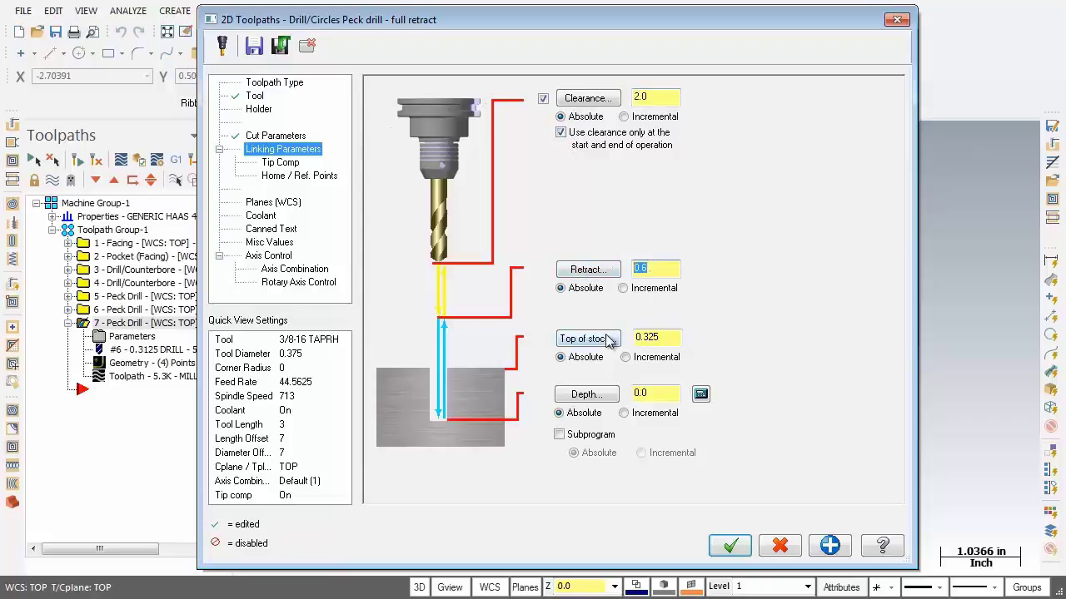
key("Tab")
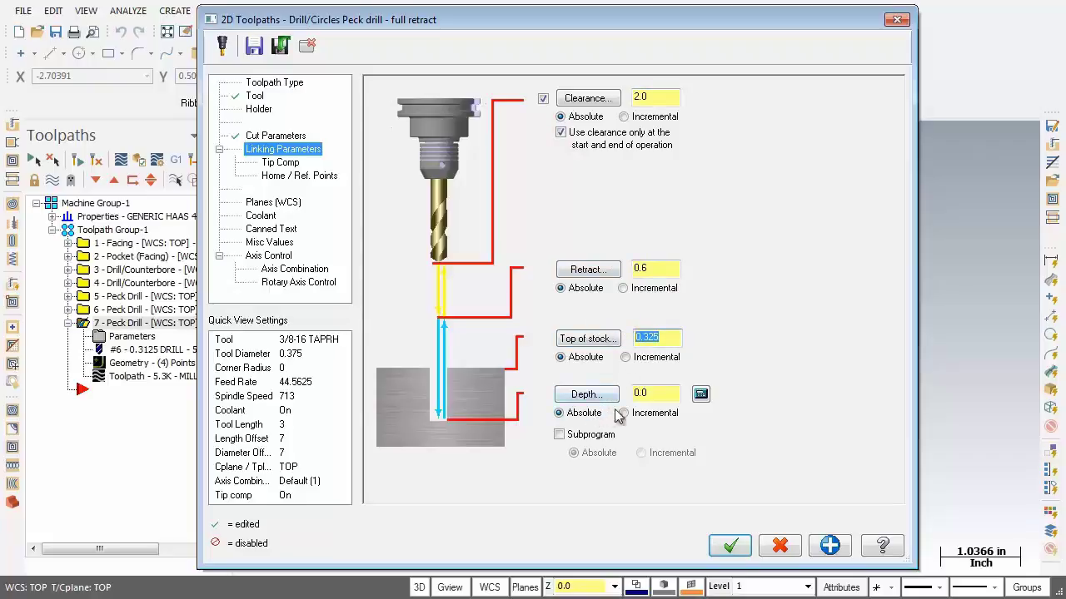
key("Tab")
type("-0.2")
key("Return")
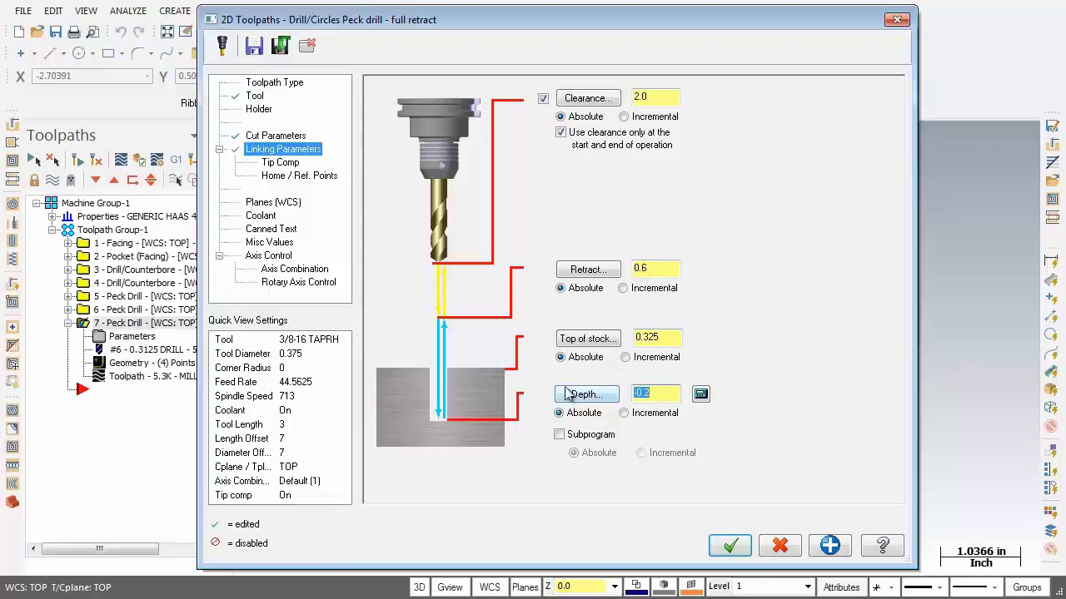
- Turn off tip compensation and verify the linking depth is still -0.2
left_click(282, 163)
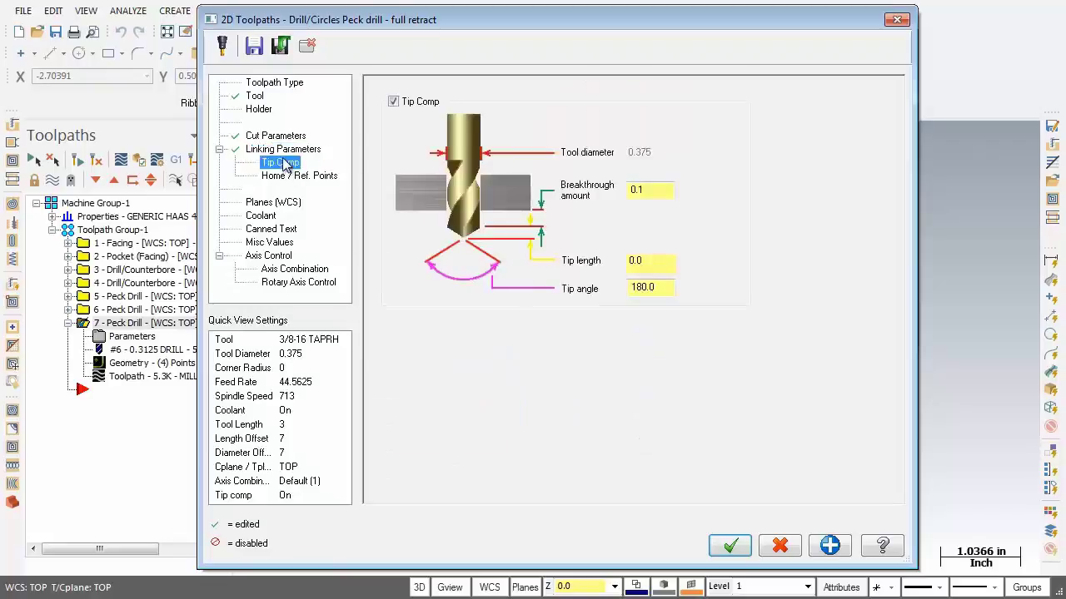
left_click(393, 103)
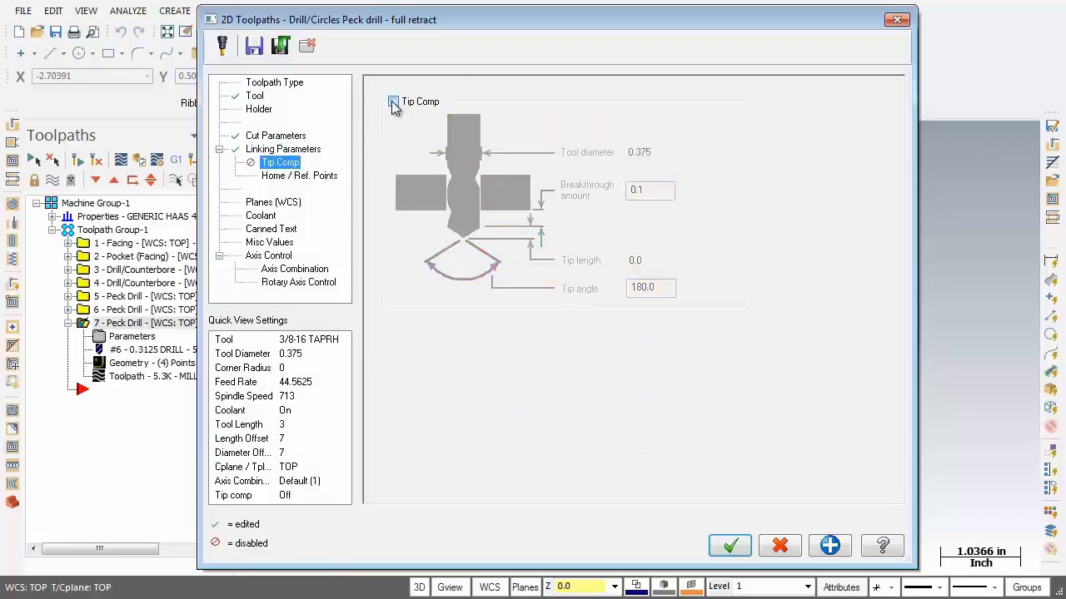
left_click(292, 150)
double_click(663, 396)
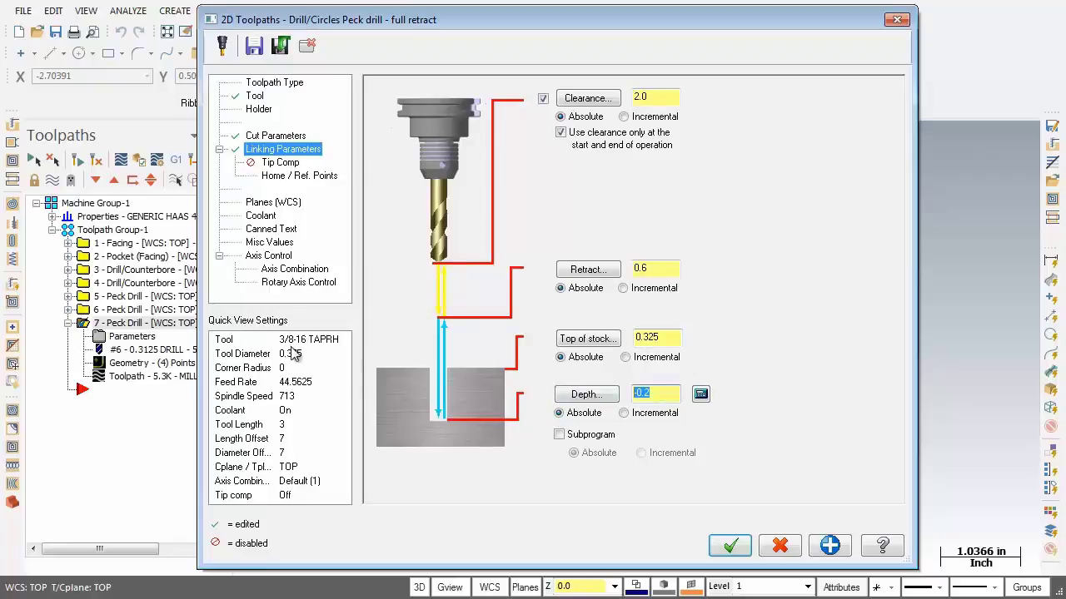
- Confirm the tap operation's Flood coolant stays On
left_click(260, 218)
left_click(673, 178)
left_click(671, 177)
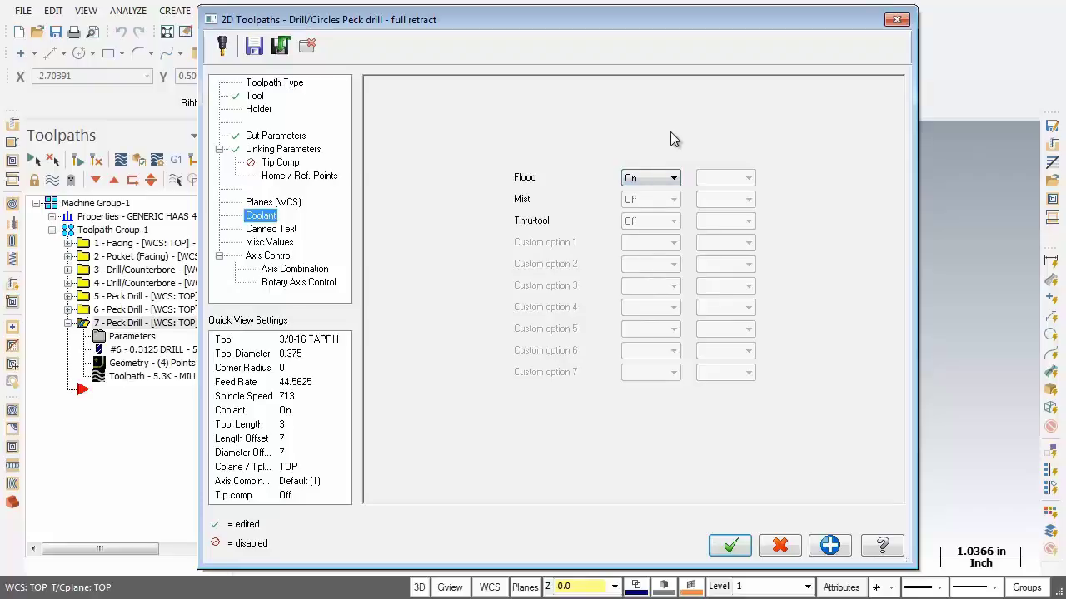